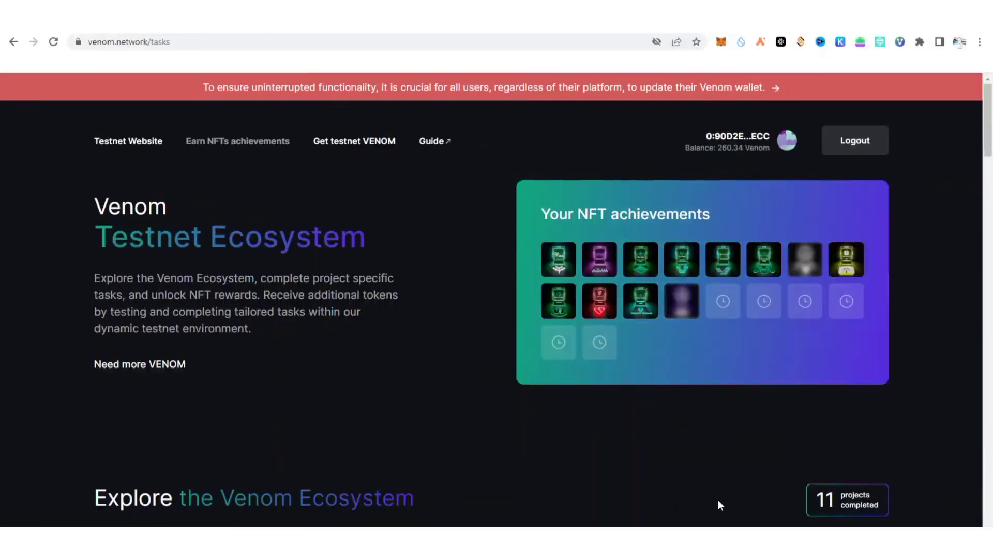
# - Review the NFT achievements overview and the Gravix project card on the Venom testnet tasks page
pyautogui.scroll(-1, 626, 314)
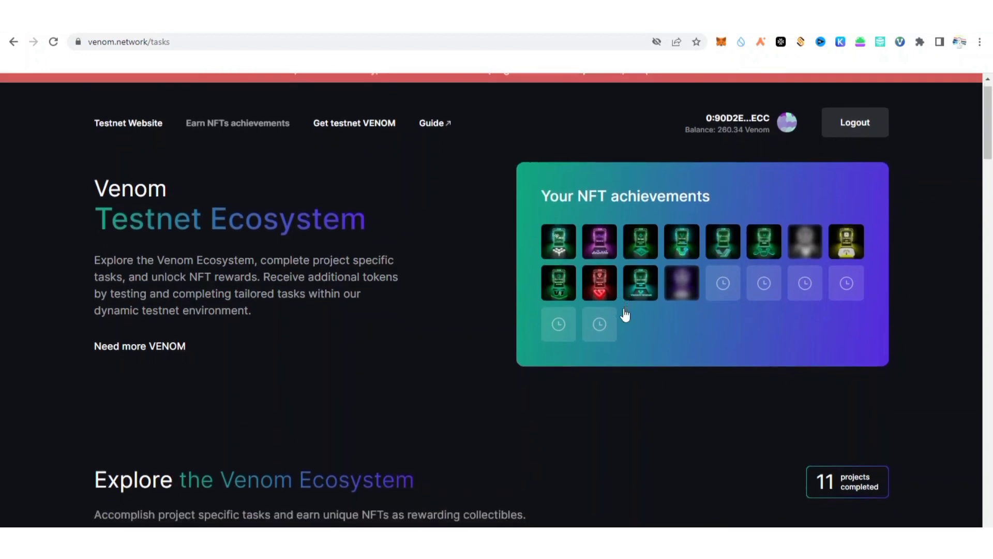
pyautogui.scroll(-5, 625, 314)
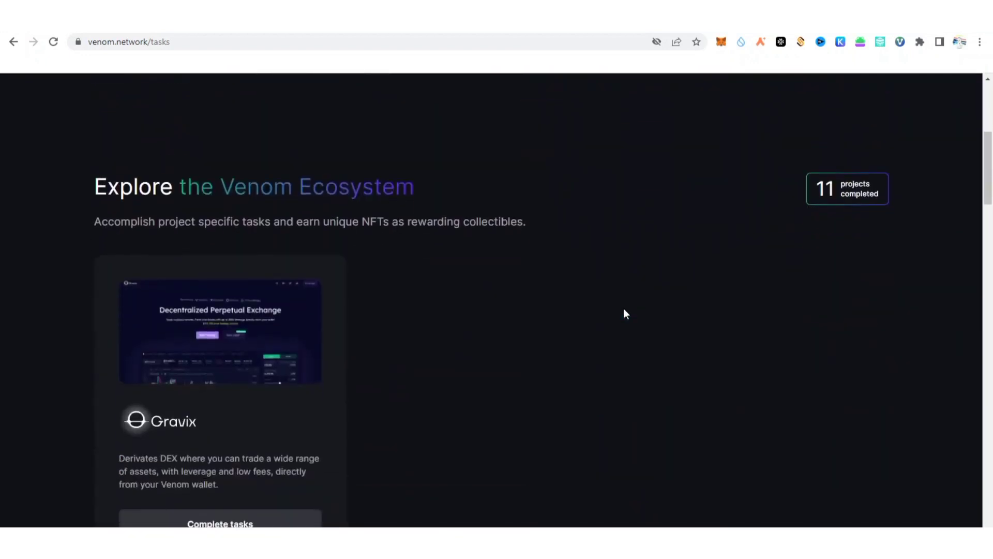
pyautogui.scroll(-2, 625, 312)
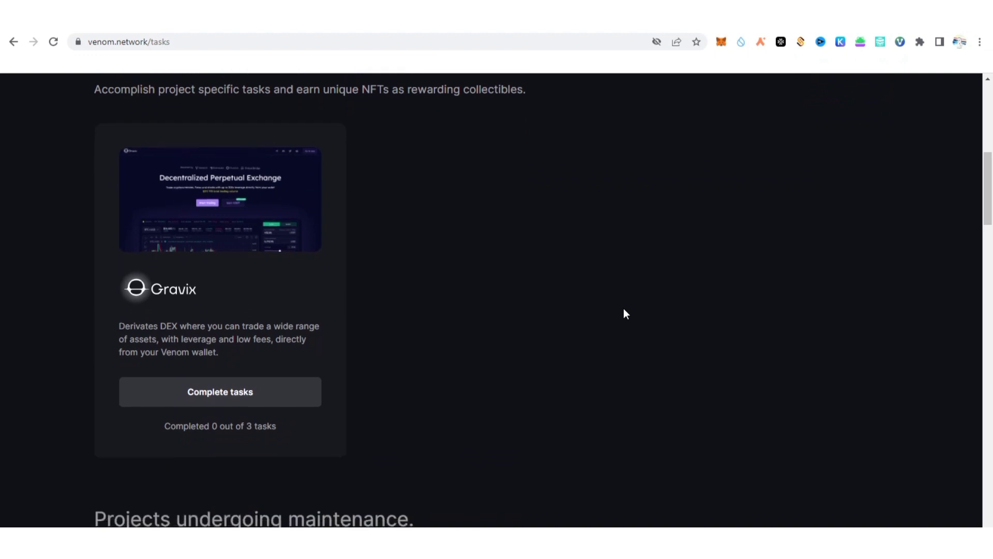
pyautogui.scroll(1, 625, 314)
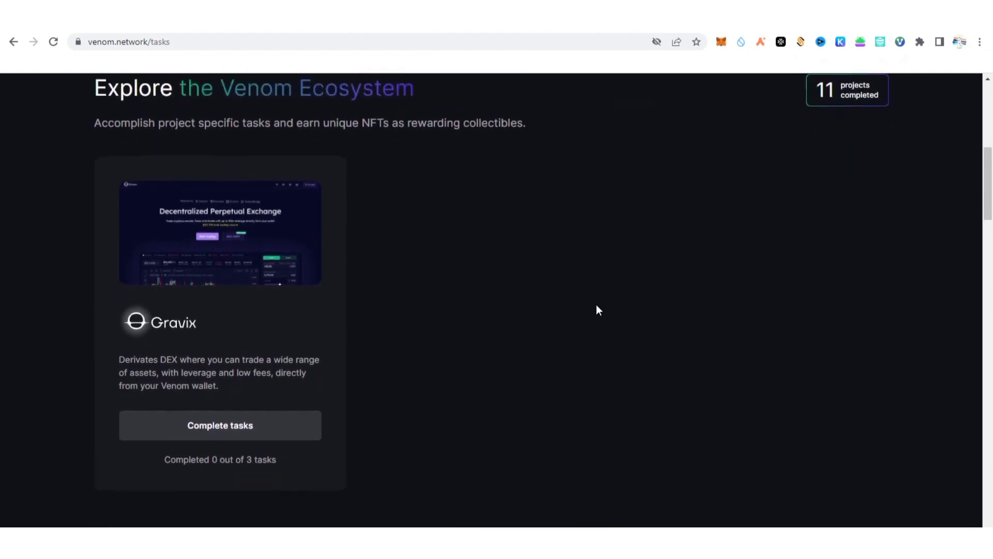
pyautogui.scroll(1, 597, 309)
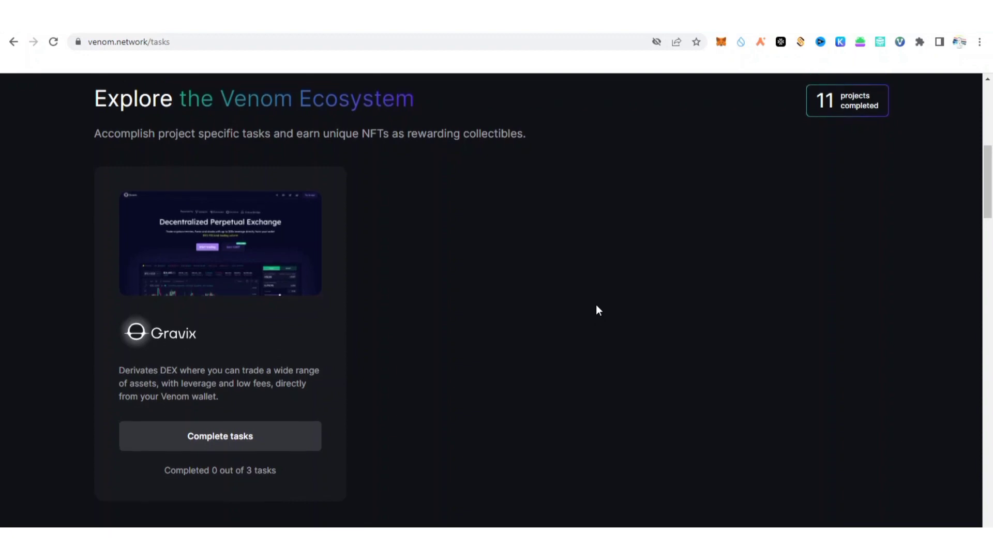
pyautogui.scroll(8, 597, 307)
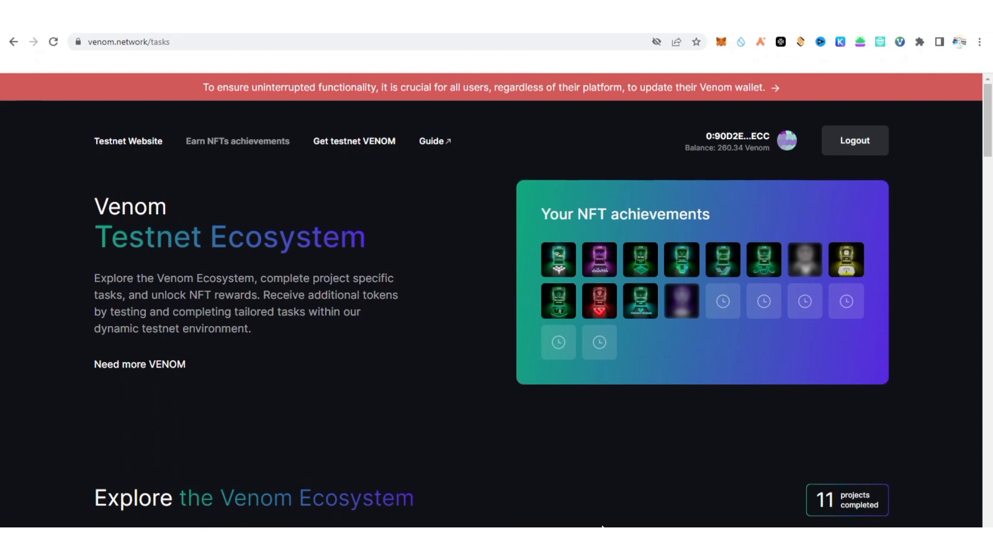
pyautogui.scroll(-1, 603, 526)
pyautogui.scroll(1, 602, 526)
pyautogui.scroll(-1, 602, 526)
pyautogui.scroll(1, 602, 526)
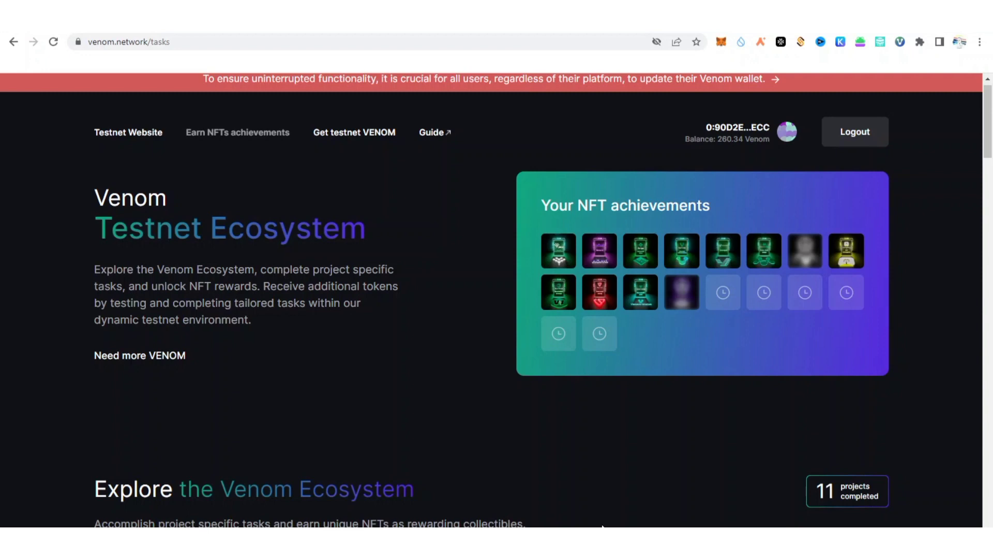
pyautogui.scroll(-2, 602, 526)
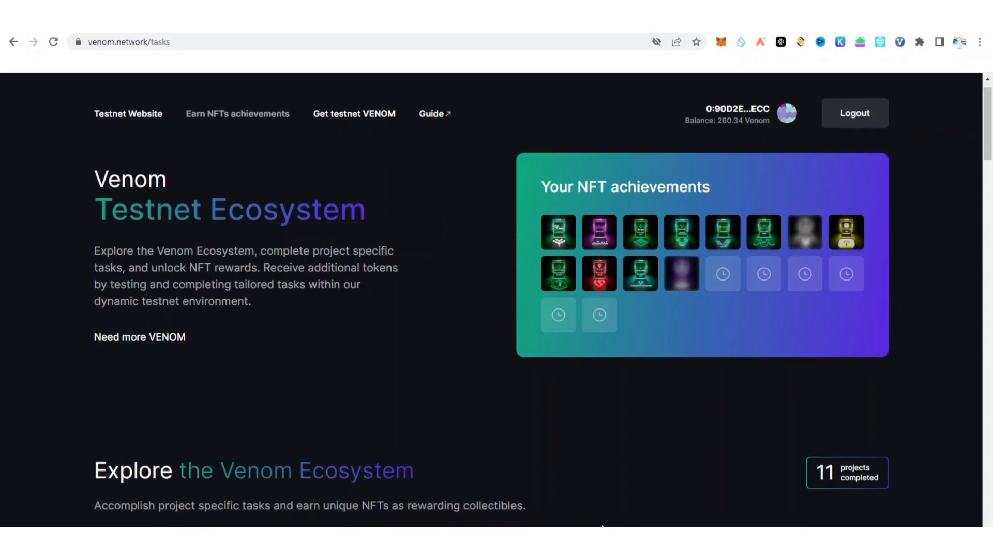
pyautogui.scroll(1, 602, 527)
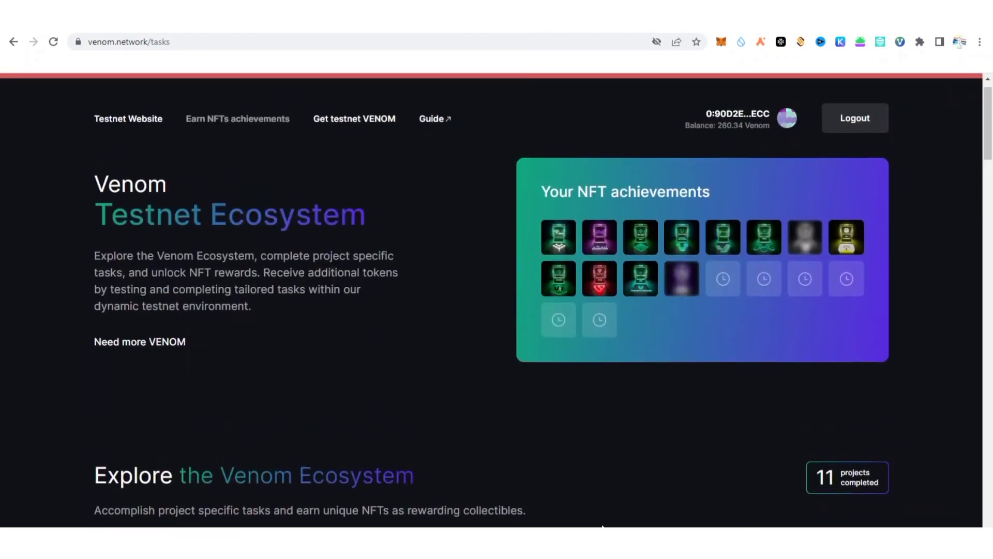
pyautogui.scroll(-1, 602, 527)
pyautogui.scroll(1, 602, 526)
pyautogui.scroll(-2, 343, 445)
# - Examine the Gravix card in the Explore the Venom Ecosystem section, including its description and task progress
pyautogui.scroll(-6, 342, 445)
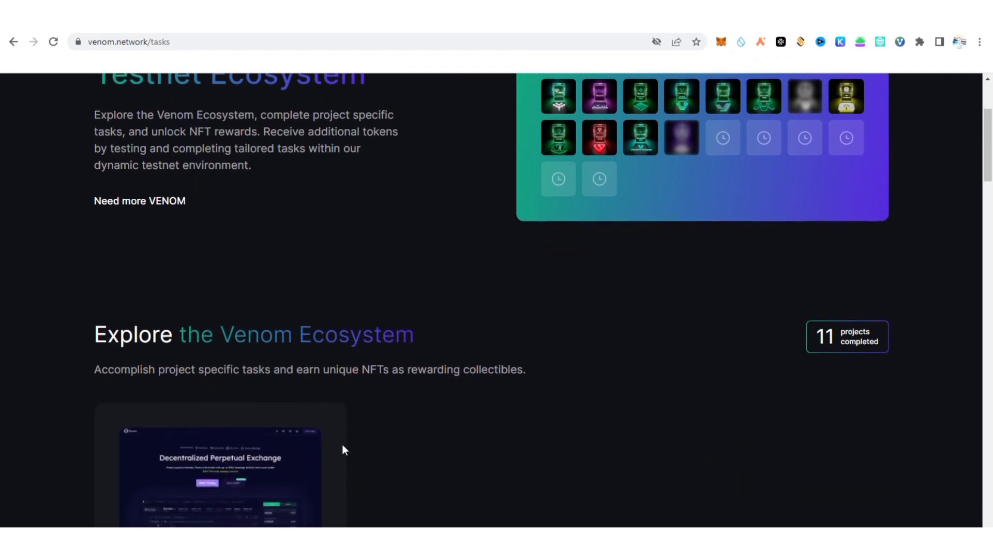
pyautogui.scroll(8, 342, 448)
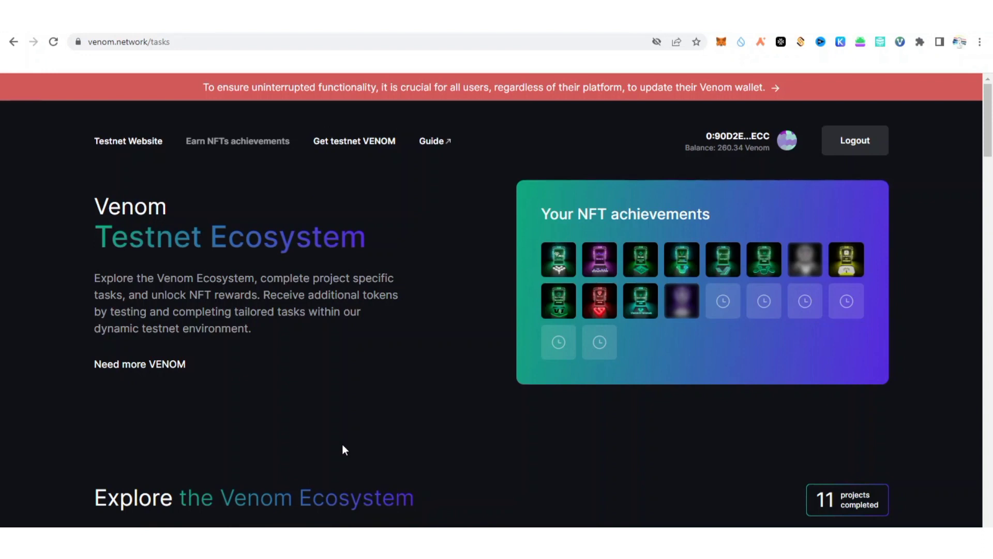
pyautogui.scroll(-1, 342, 445)
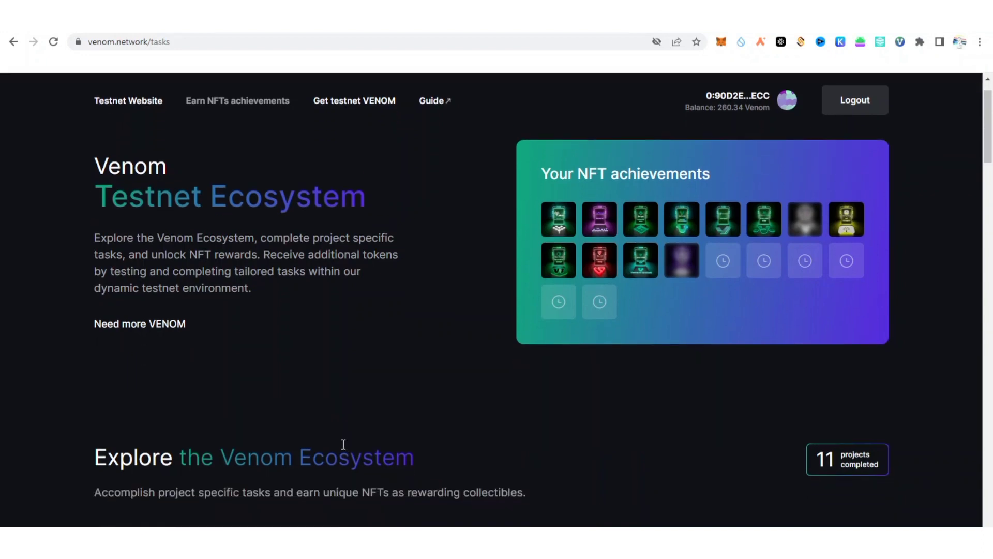
pyautogui.scroll(1, 343, 445)
pyautogui.scroll(-4, 343, 445)
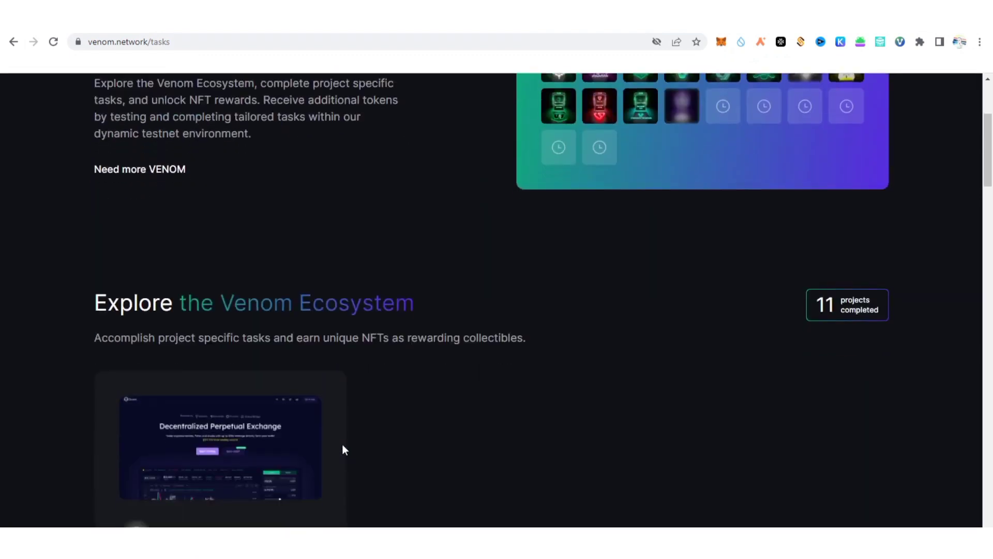
pyautogui.scroll(-3, 343, 444)
pyautogui.scroll(-2, 343, 445)
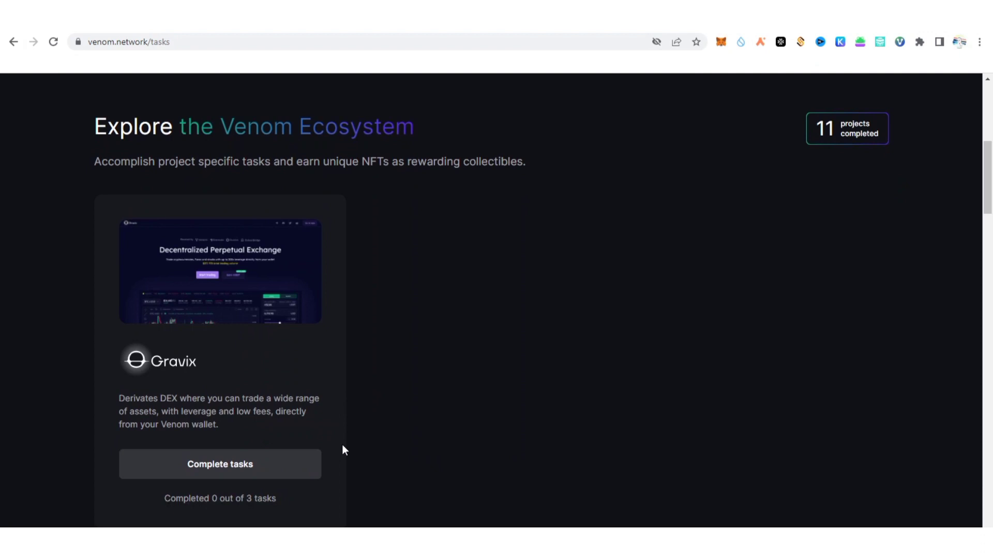
pyautogui.scroll(1, 412, 382)
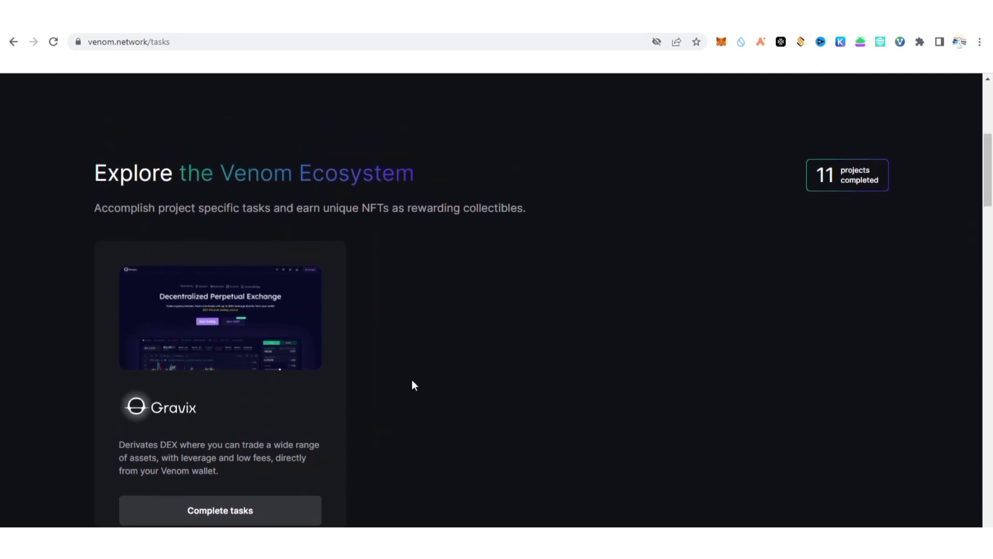
pyautogui.scroll(-2, 412, 381)
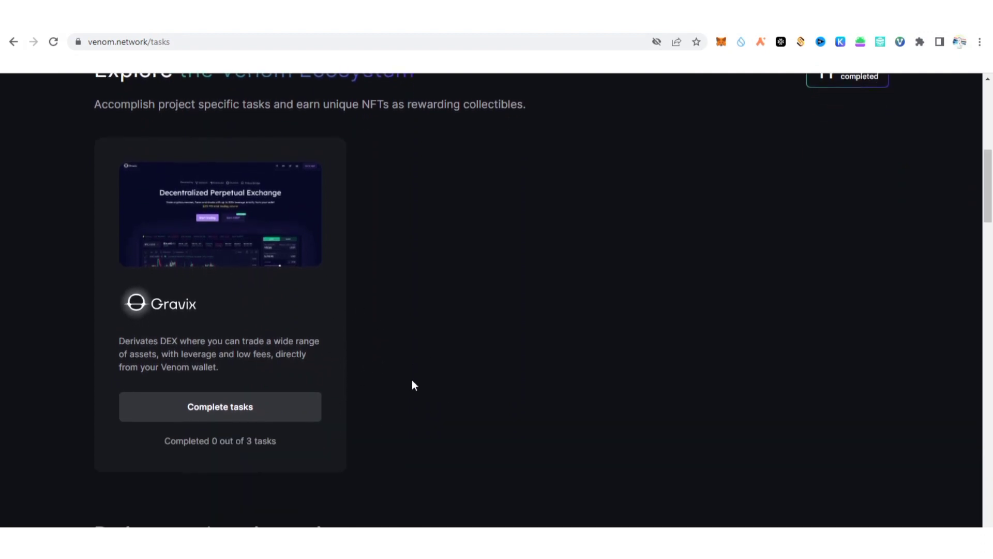
pyautogui.scroll(1, 412, 381)
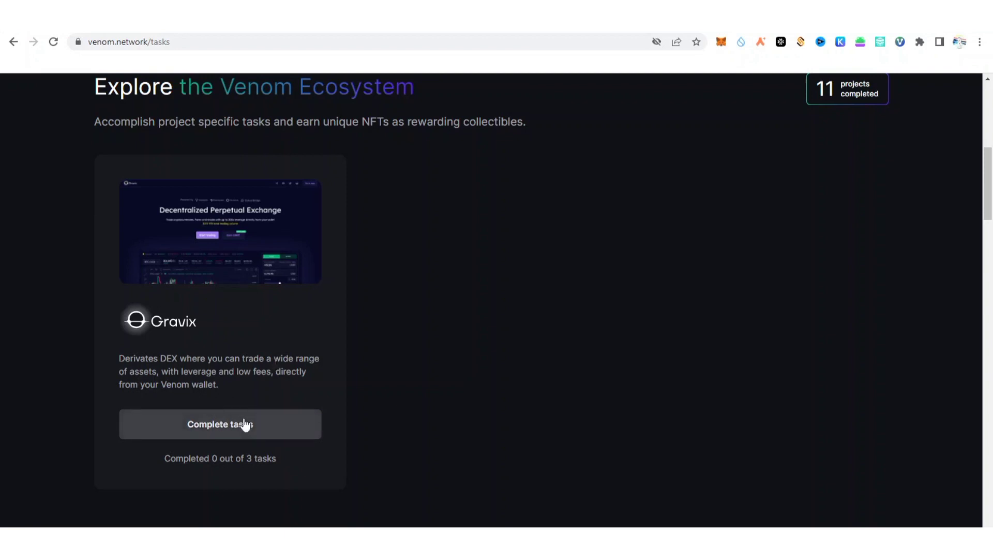
pyautogui.scroll(12, 218, 321)
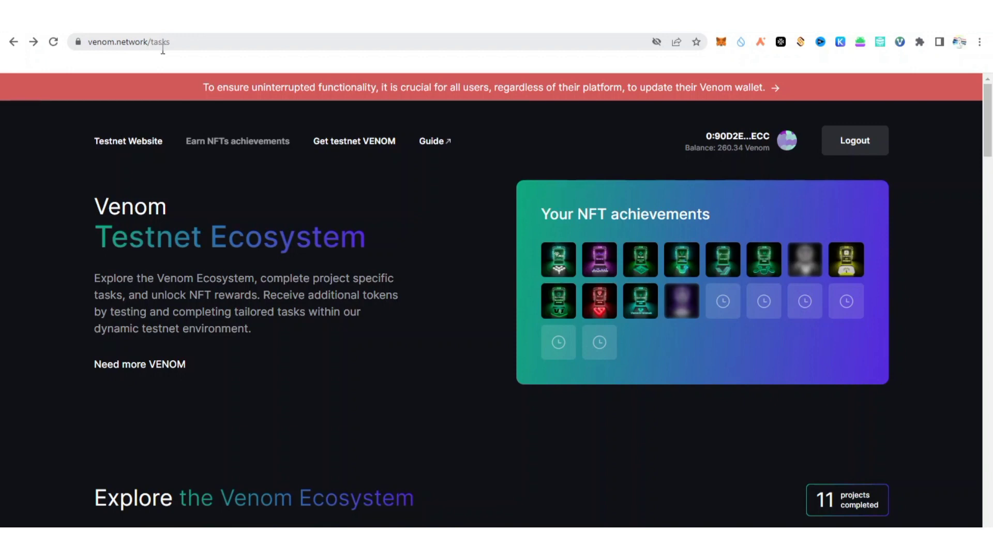
pyautogui.scroll(-1, 250, 194)
pyautogui.scroll(1, 250, 194)
pyautogui.scroll(-2, 433, 405)
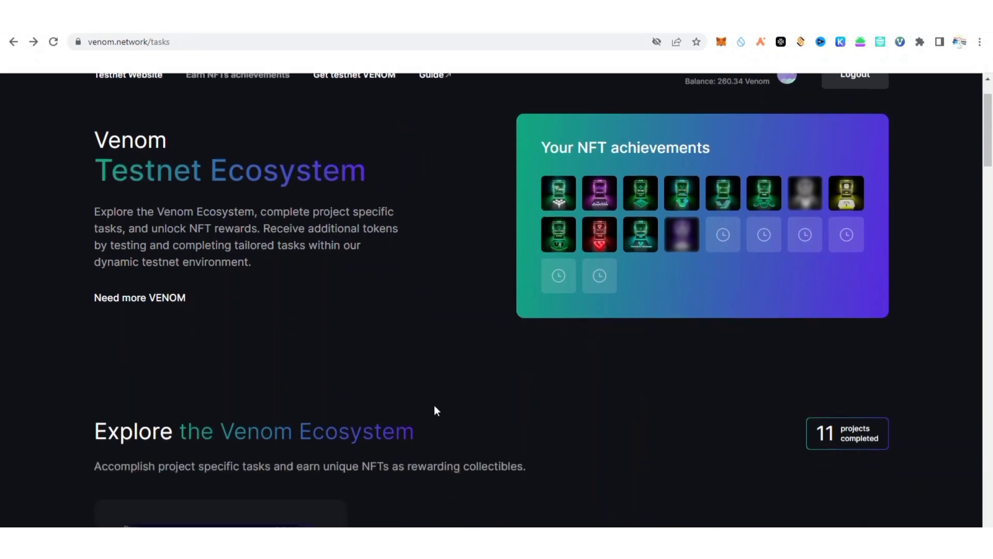
pyautogui.scroll(-7, 435, 409)
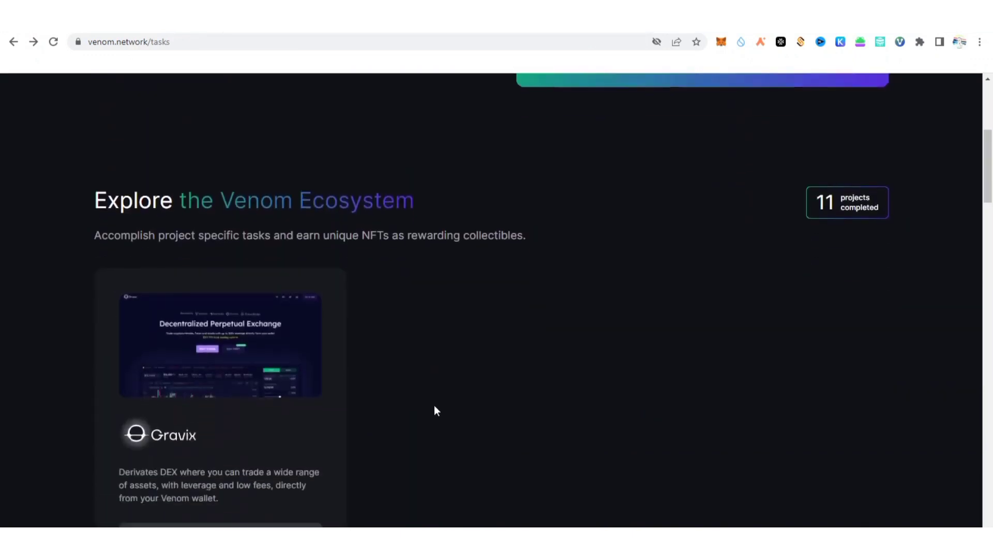
pyautogui.scroll(-1, 434, 410)
pyautogui.scroll(8, 435, 410)
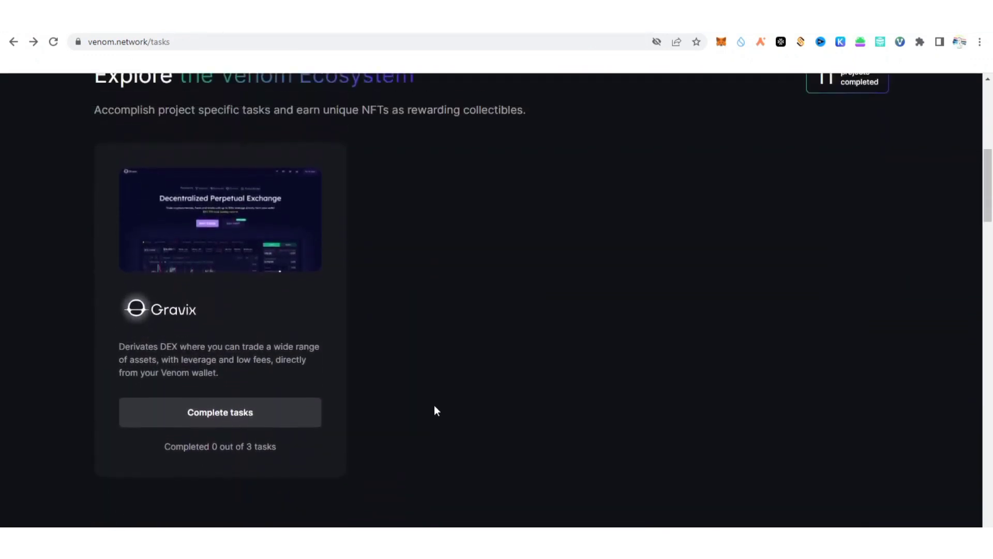
# - Open the Web3.World project page from the Completed Projects list
pyautogui.scroll(-5, 433, 411)
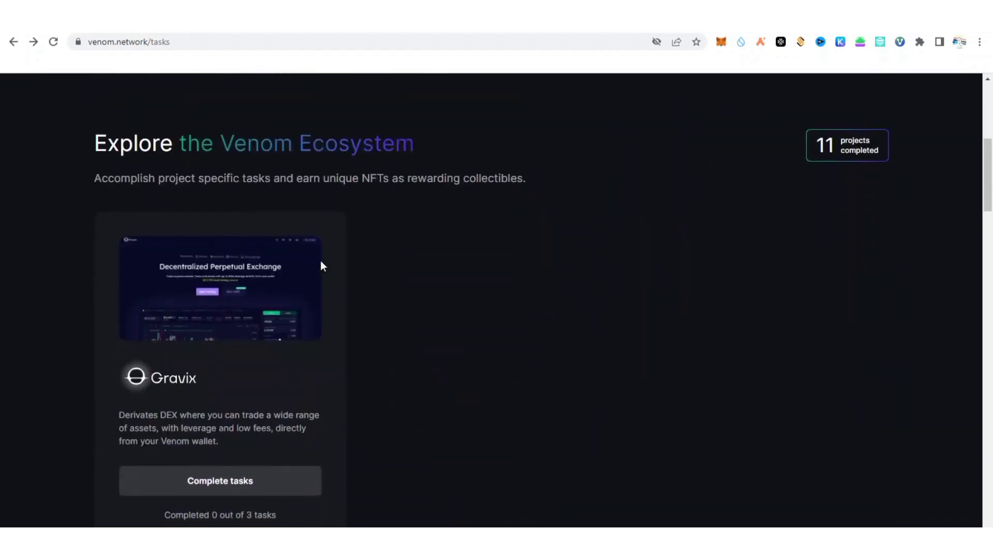
pyautogui.scroll(-8, 322, 331)
pyautogui.scroll(-20, 323, 332)
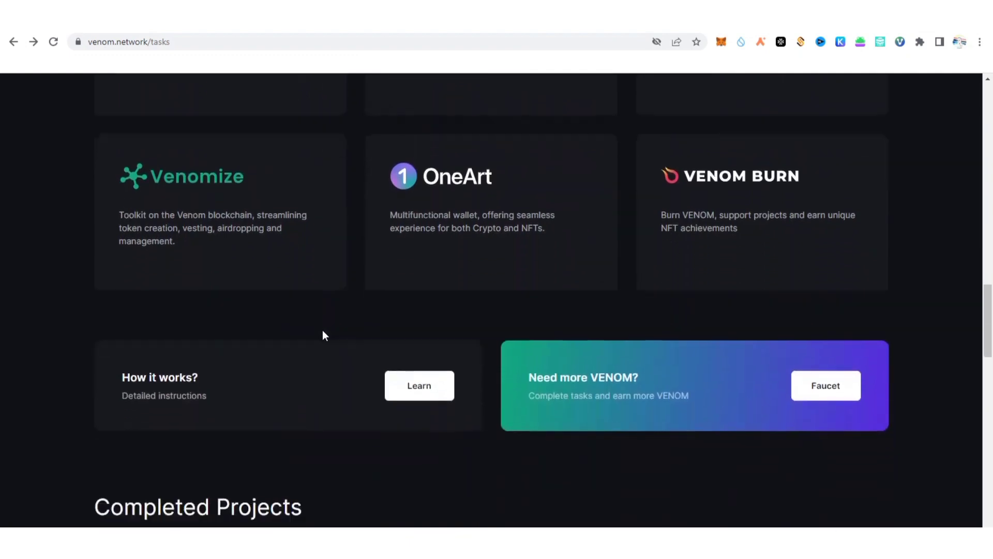
pyautogui.scroll(-1, 323, 332)
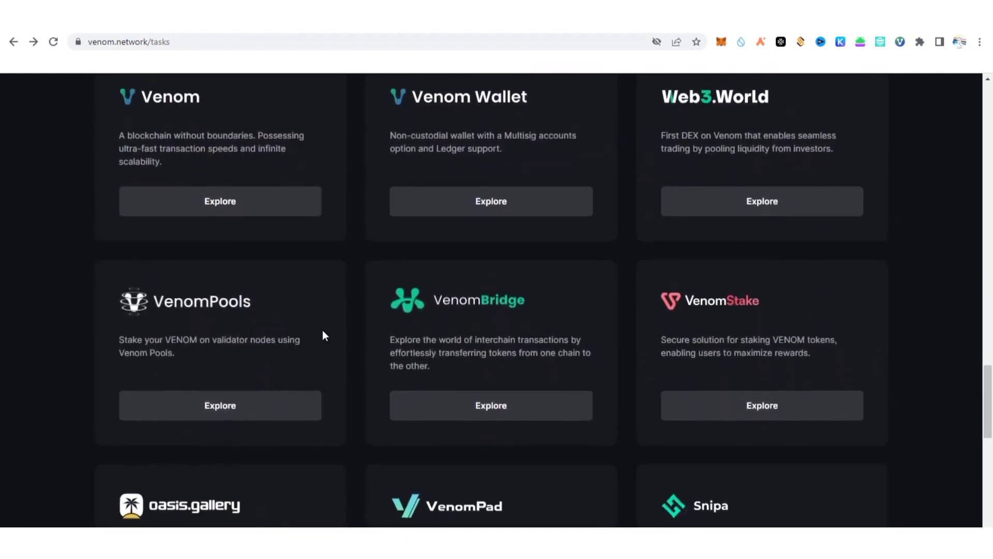
pyautogui.scroll(2, 550, 356)
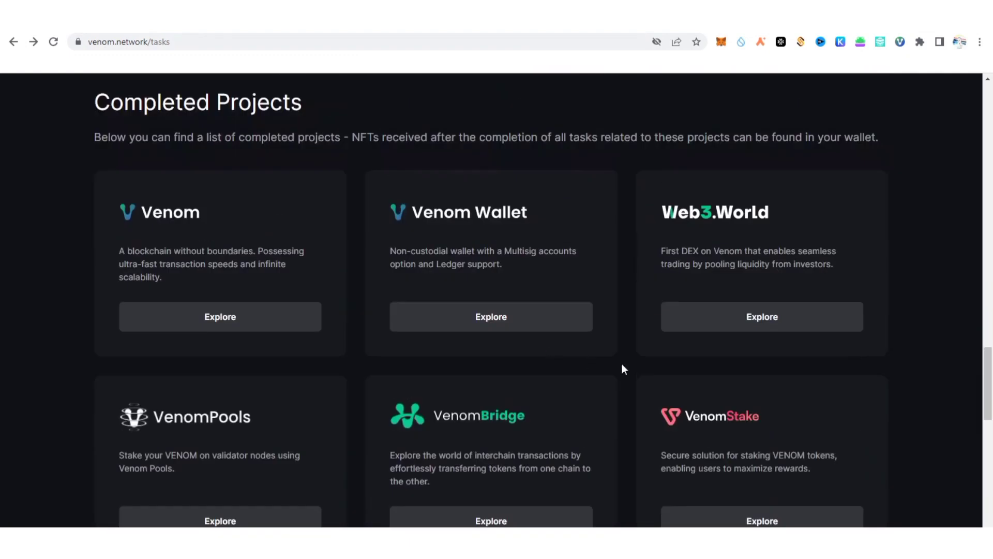
pyautogui.click(766, 325)
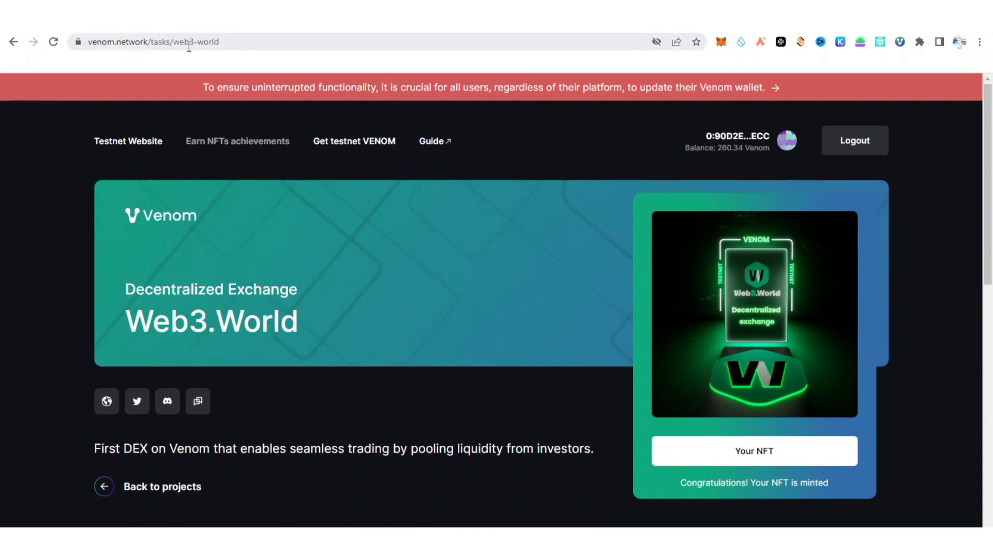
# - Examine the Web3.World project's NFT reward and its tasks for joining Telegram, swapping tokens and minting the NFT
pyautogui.scroll(-2, 118, 171)
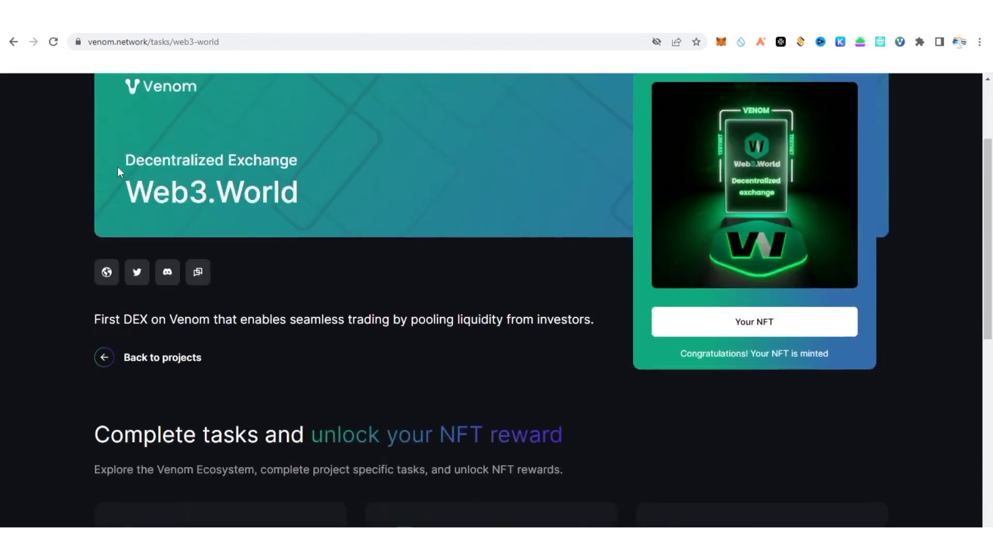
pyautogui.scroll(-4, 118, 168)
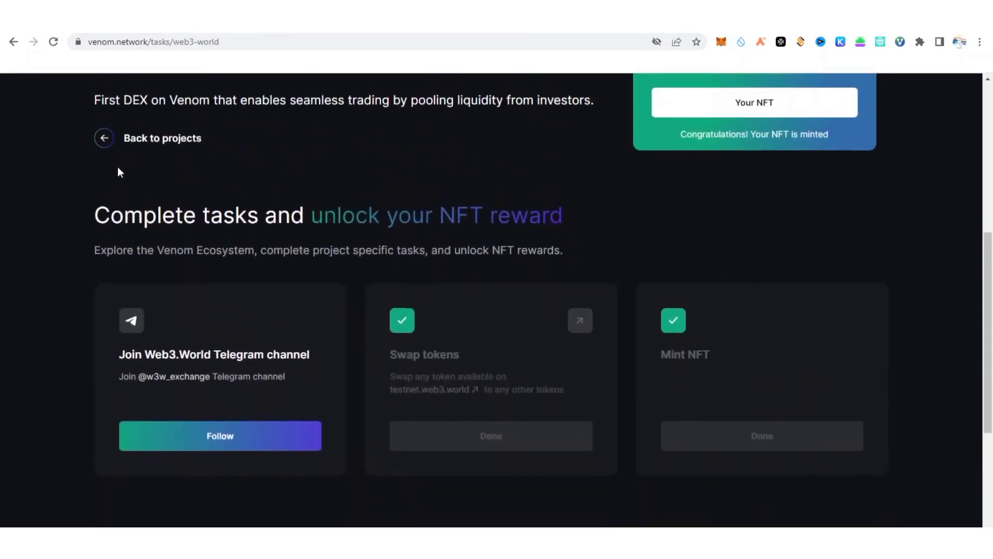
pyautogui.scroll(6, 118, 172)
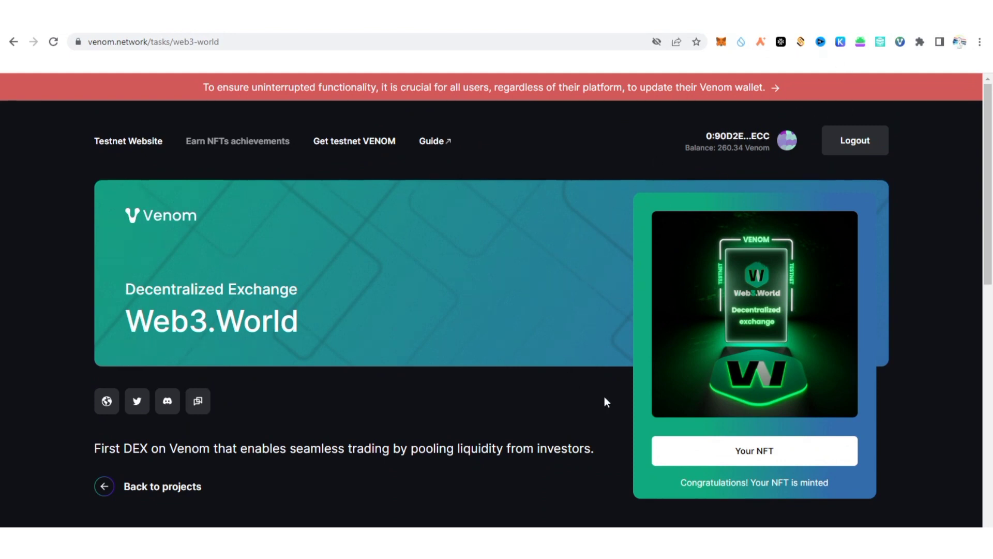
pyautogui.scroll(-4, 605, 397)
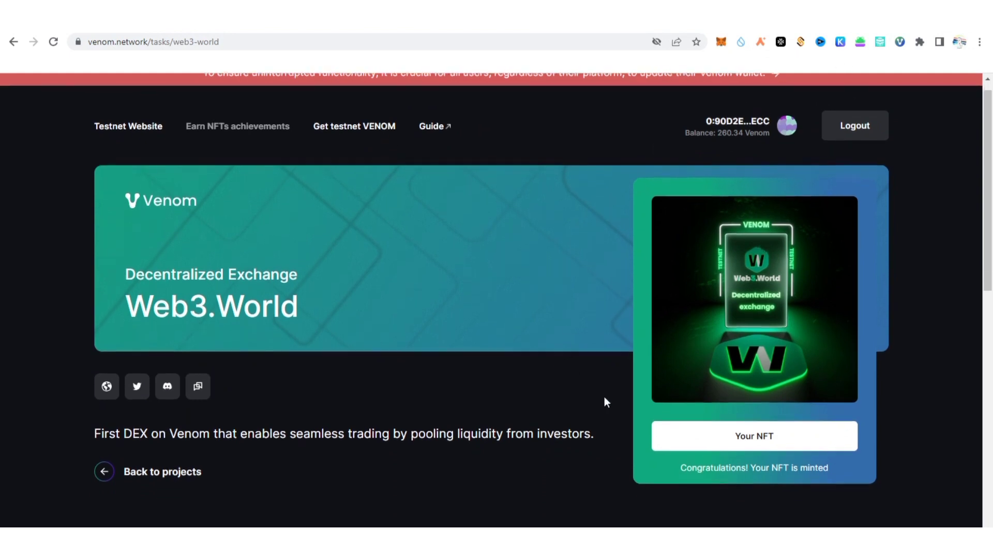
pyautogui.scroll(-3, 604, 397)
pyautogui.scroll(2, 604, 397)
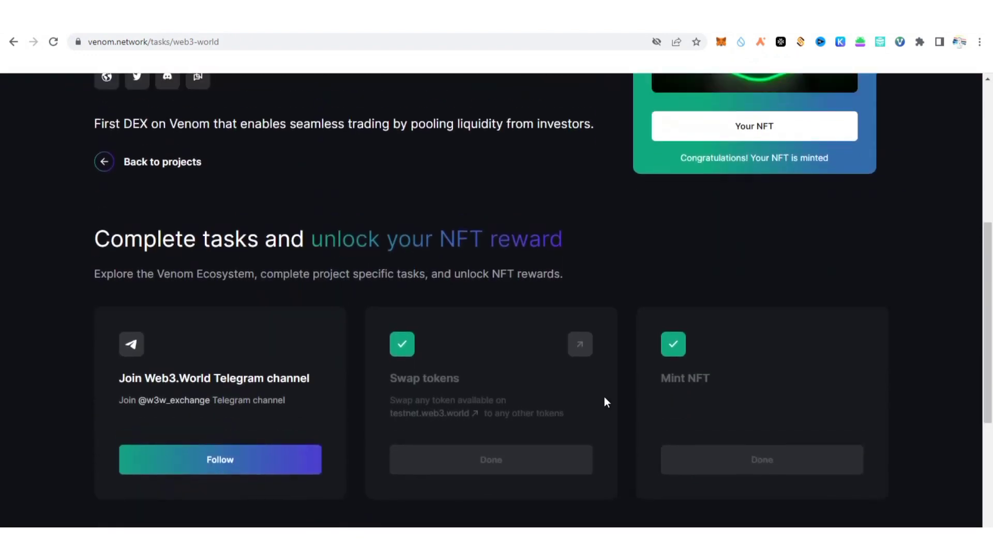
pyautogui.scroll(-1, 604, 397)
pyautogui.scroll(1, 604, 396)
pyautogui.scroll(-1, 605, 397)
pyautogui.scroll(-1, 606, 402)
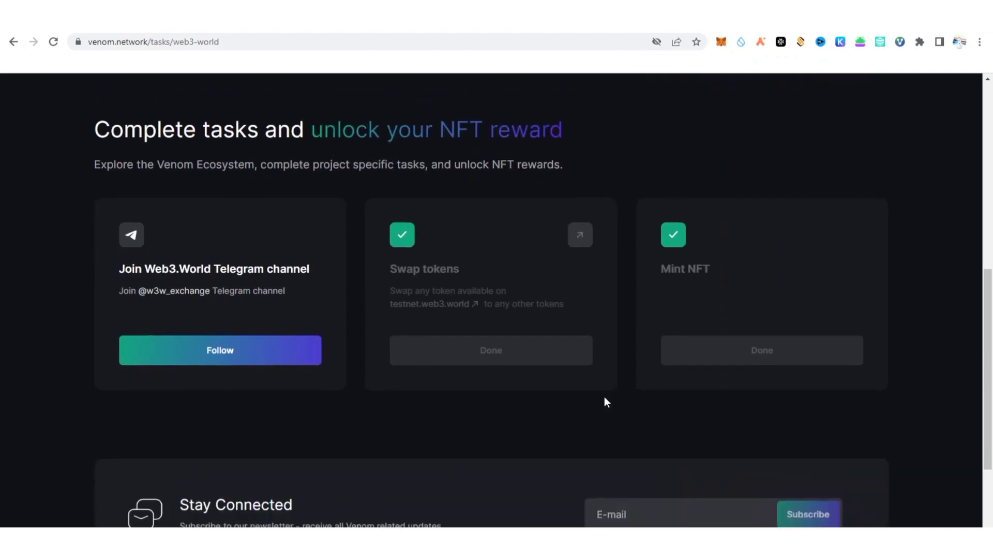
pyautogui.scroll(4, 604, 397)
pyautogui.scroll(1, 606, 402)
pyautogui.scroll(-1, 606, 402)
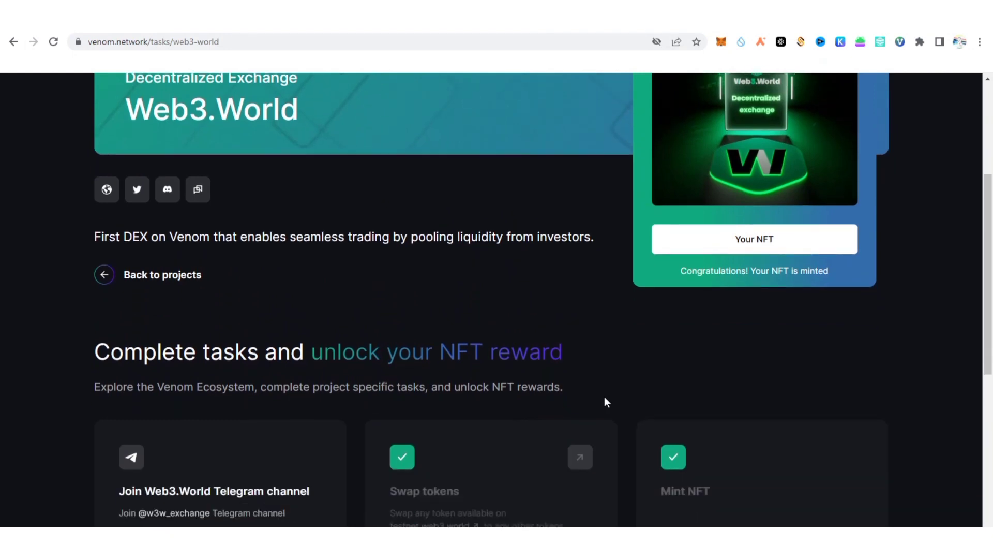
pyautogui.scroll(4, 606, 402)
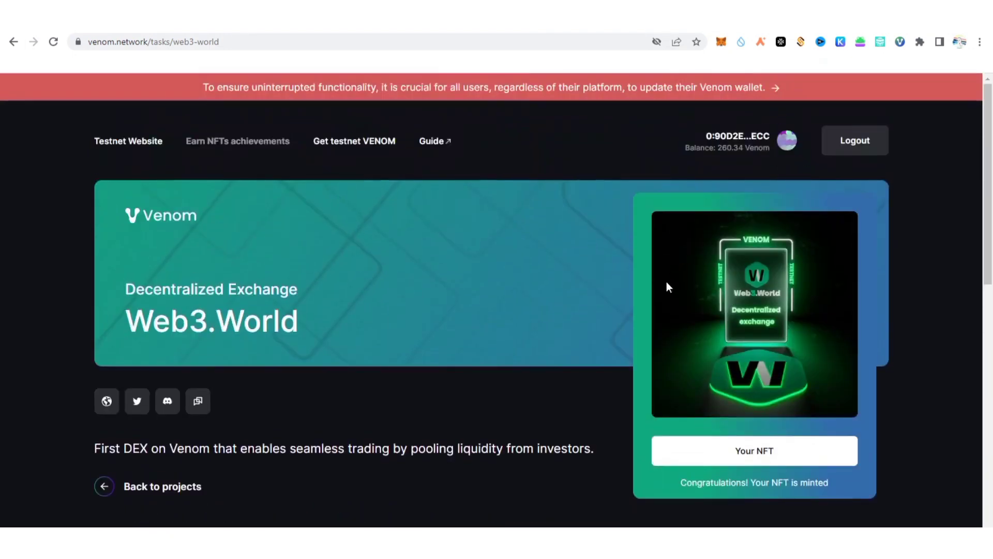
pyautogui.scroll(-10, 336, 250)
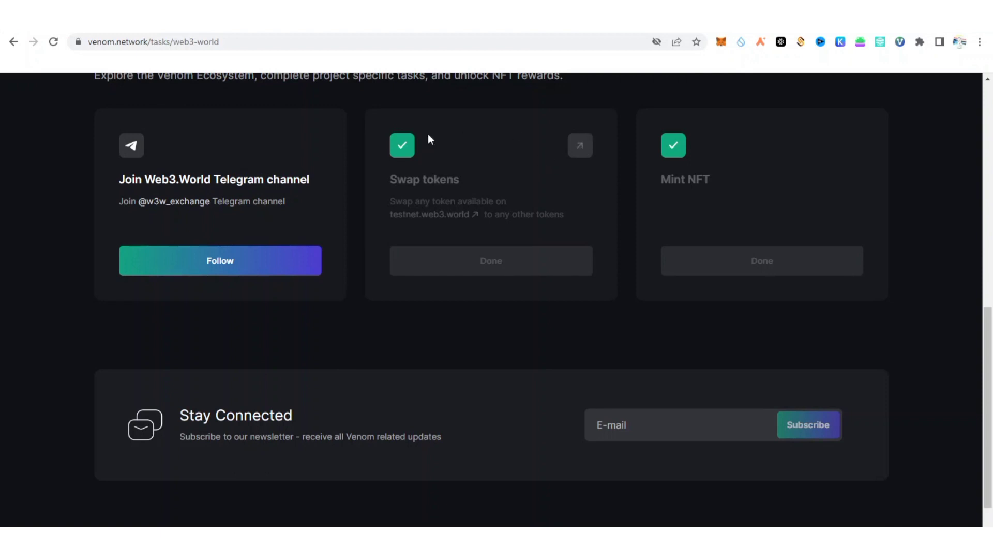
# - Open testnet.web3.world from the Swap tokens task and connect the wallet through the Venom Chrome Extension
pyautogui.click(447, 223)
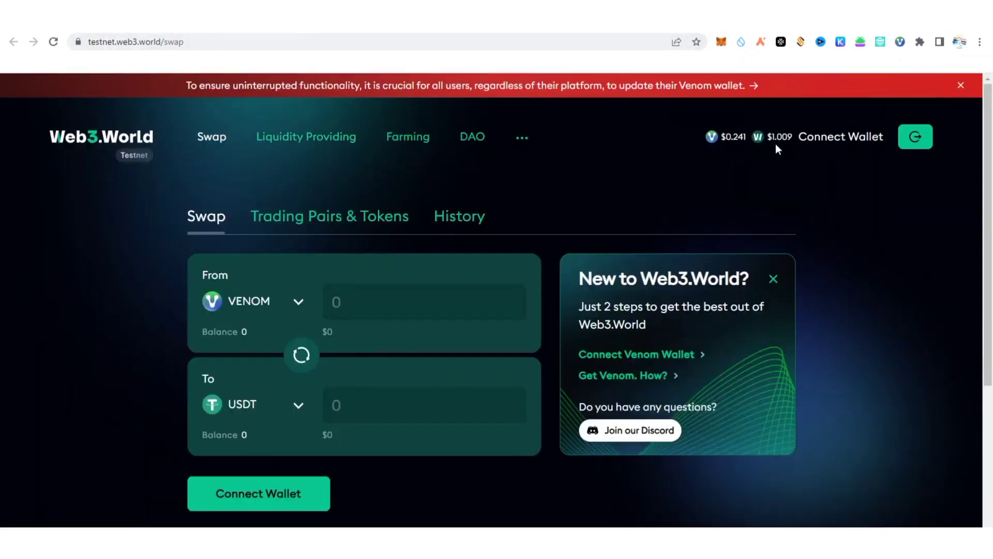
pyautogui.click(918, 145)
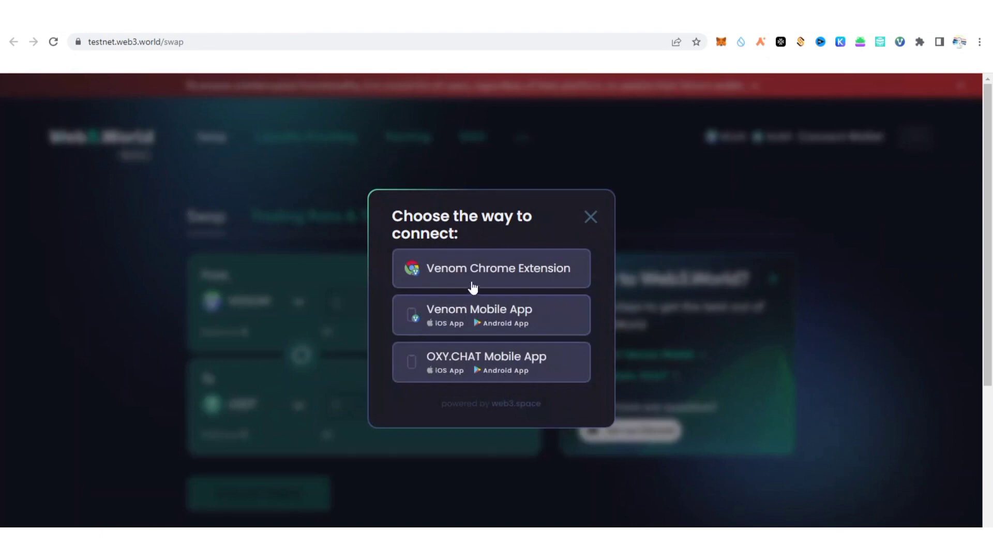
pyautogui.click(514, 276)
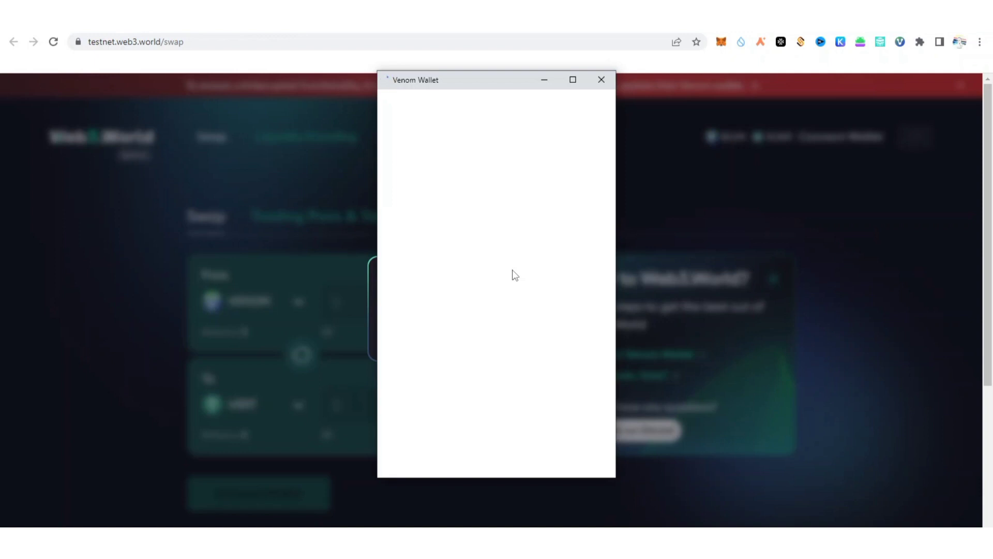
pyautogui.click(526, 451)
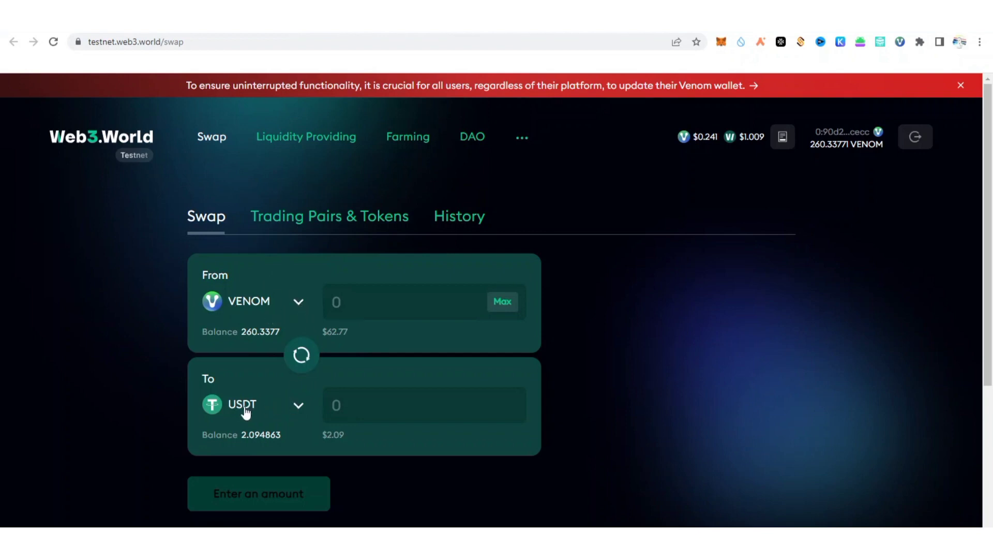
# - Set the swap to exchange 12 VENOM for USDT
pyautogui.click(400, 405)
pyautogui.write('3')
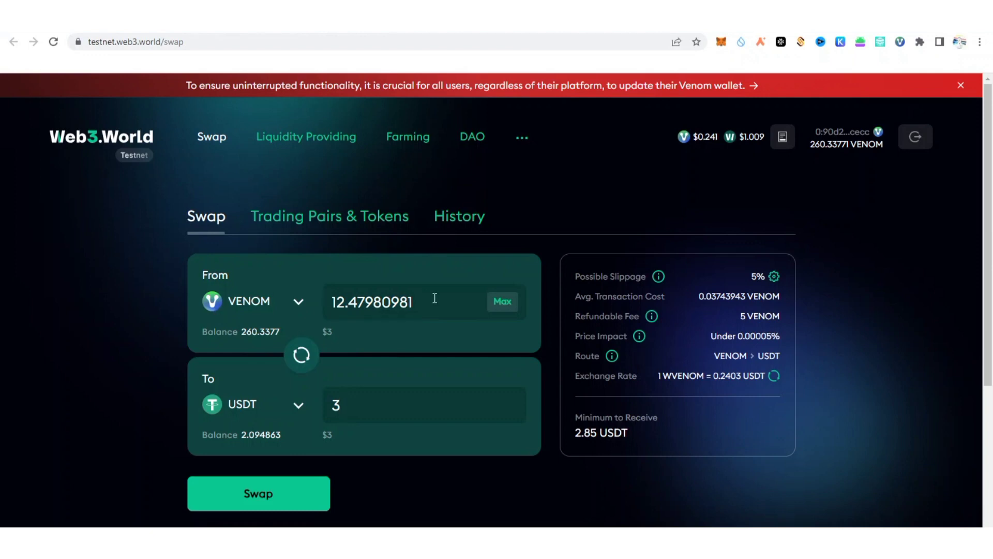
pyautogui.click(421, 307)
pyautogui.press('BackSpace')
pyautogui.press('BackSpace')
pyautogui.press('BackSpace')
pyautogui.press('BackSpace')
pyautogui.press('BackSpace')
pyautogui.press('BackSpace')
pyautogui.press('BackSpace')
pyautogui.press('BackSpace')
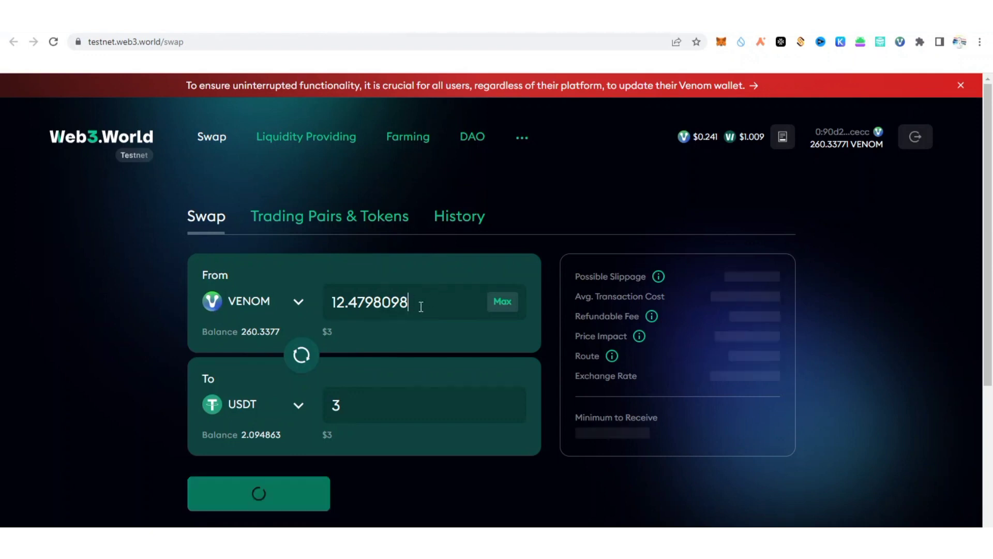
pyautogui.press('BackSpace')
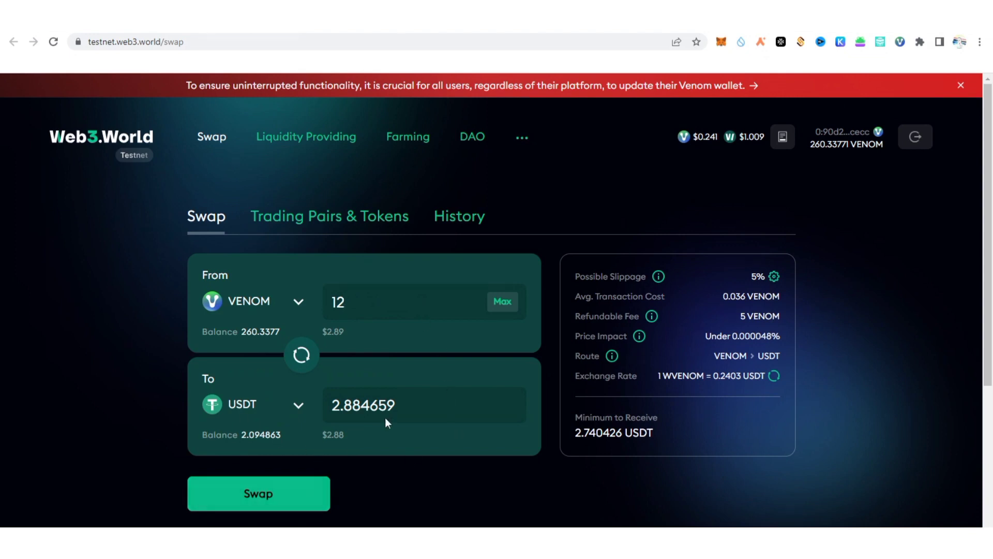
# - Submit and confirm the VENOM to USDT swap, then authorize the transaction in Venom Wallet with the account password
pyautogui.click(293, 496)
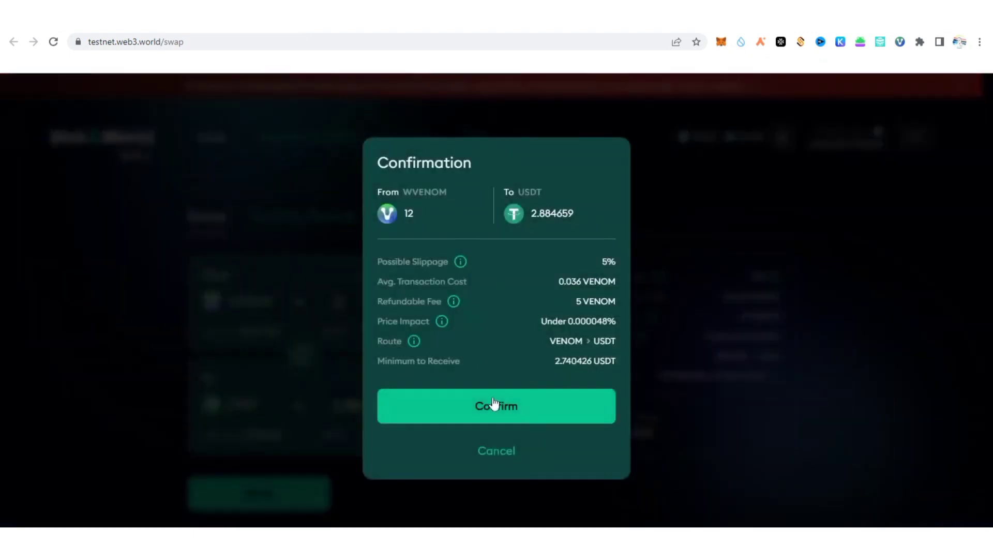
pyautogui.click(500, 407)
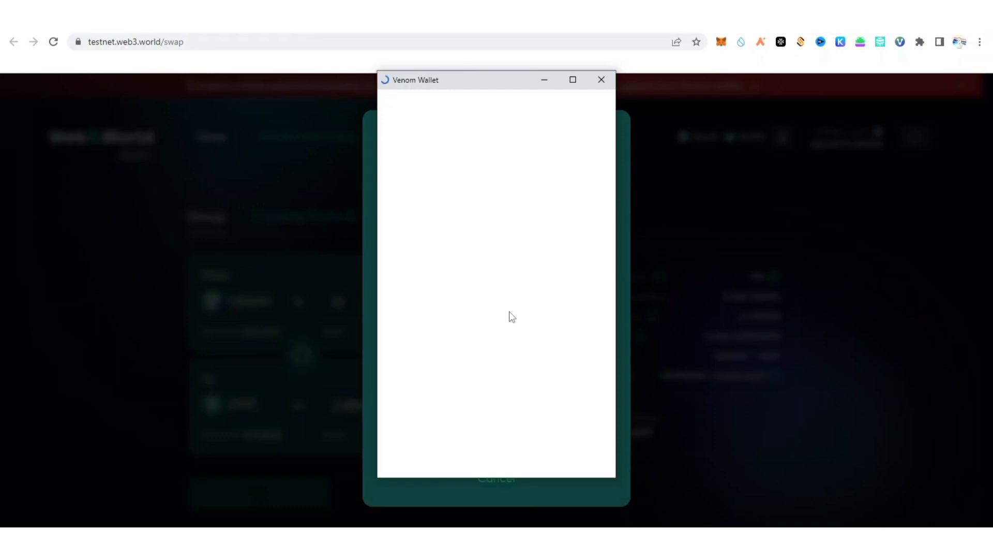
pyautogui.write('•••••••')
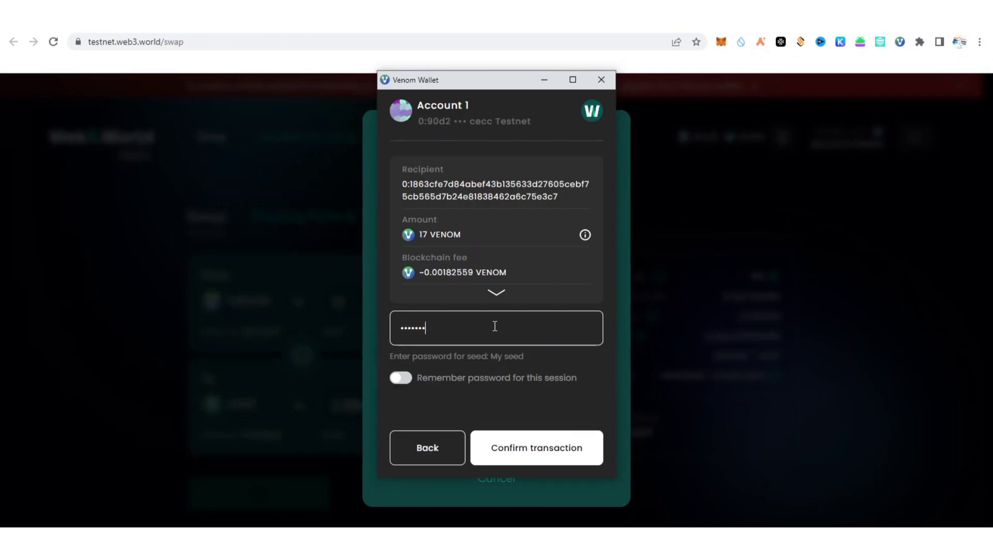
pyautogui.write('•')
pyautogui.click(534, 447)
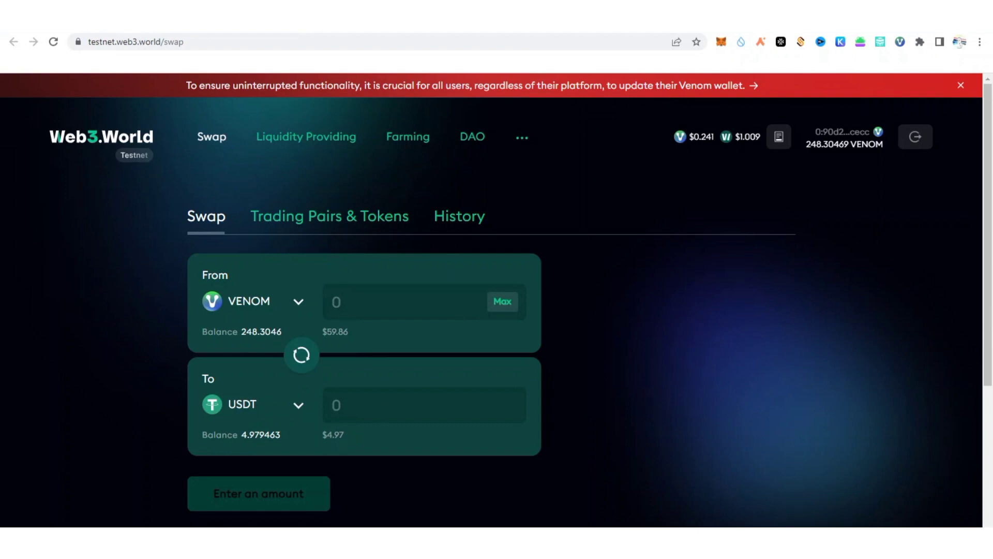
# - Return to the Web3.World project page on the Venom site and review its NFT reward and task cards
pyautogui.hotkey('ctrl', 'Tab')
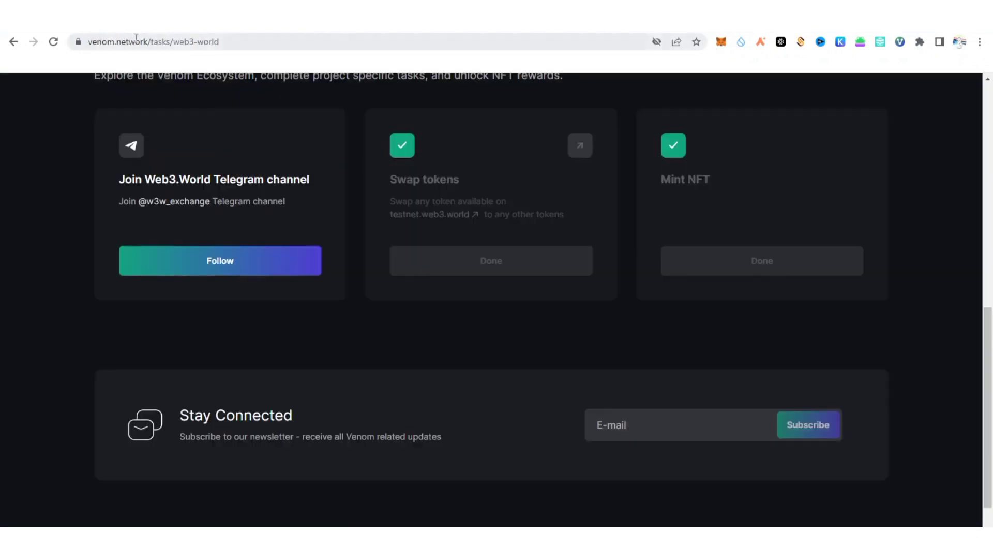
pyautogui.scroll(2, 260, 198)
pyautogui.scroll(-1, 259, 199)
pyautogui.scroll(2, 258, 200)
pyautogui.scroll(5, 259, 200)
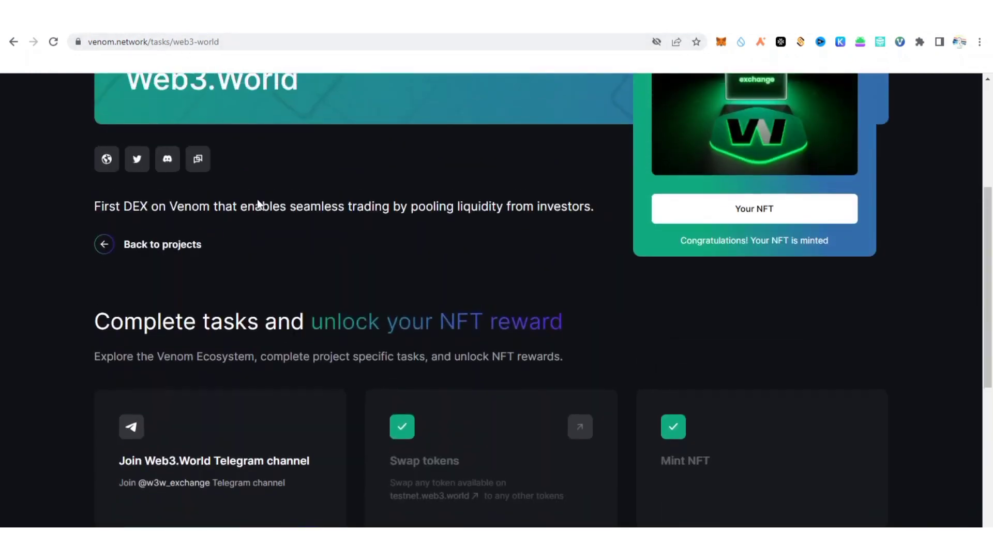
pyautogui.scroll(1, 257, 199)
pyautogui.scroll(-9, 258, 199)
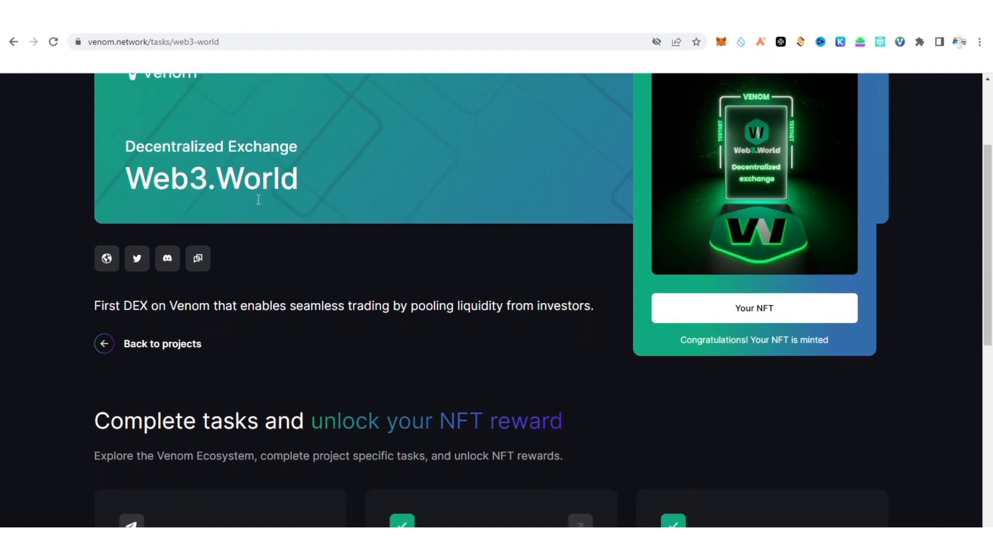
pyautogui.scroll(10, 258, 205)
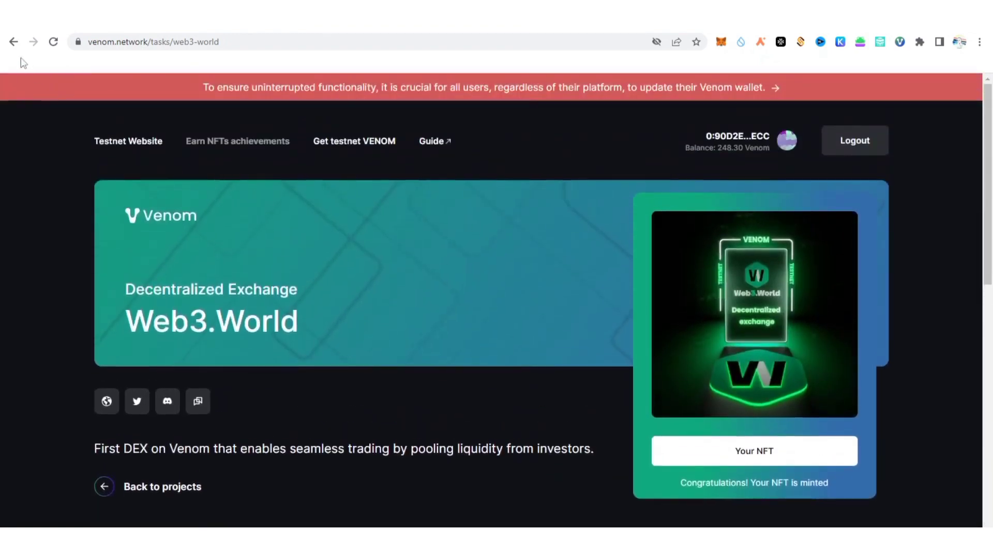
# - Go back to the projects list and open the Gravix project's tasks for its NFT reward
pyautogui.click(13, 41)
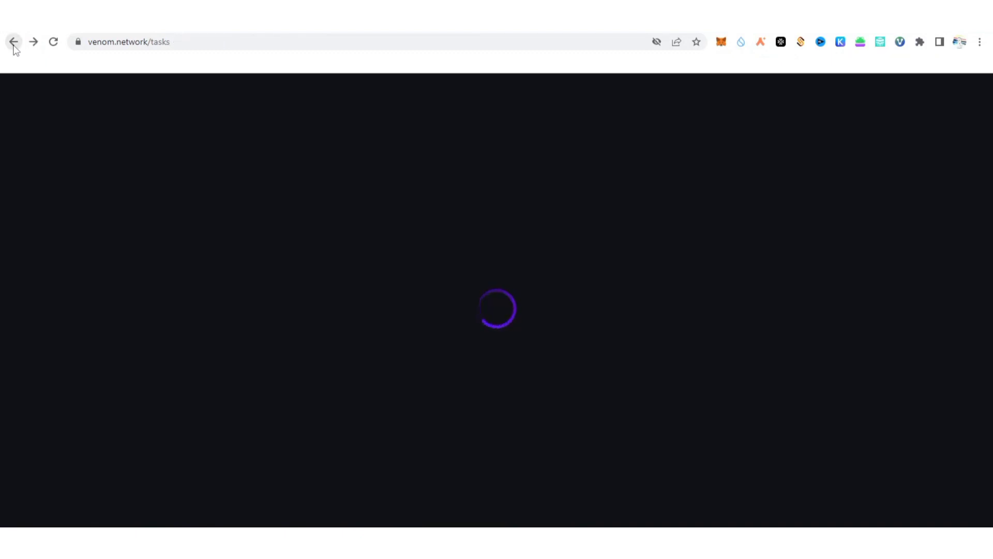
pyautogui.scroll(-10, 229, 176)
pyautogui.scroll(5, 229, 176)
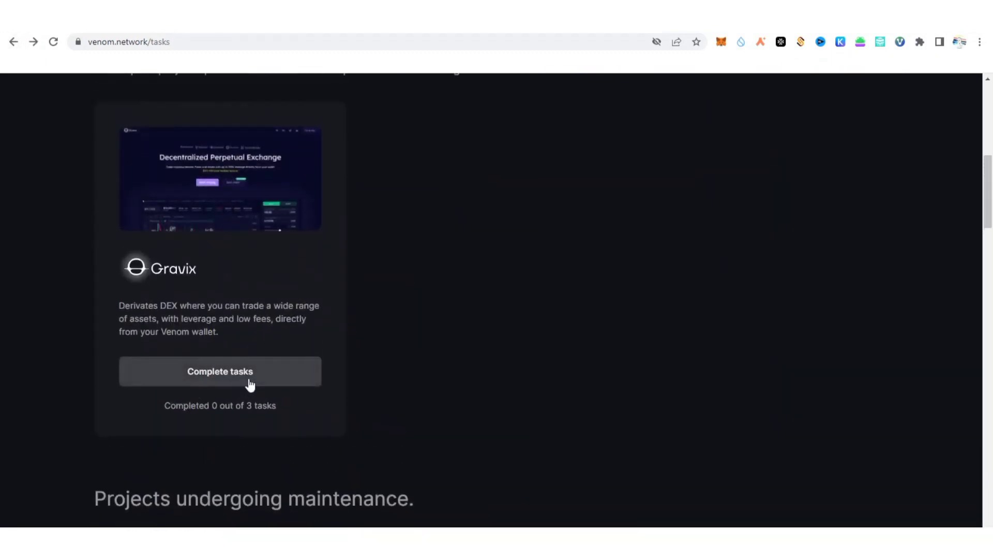
pyautogui.click(250, 384)
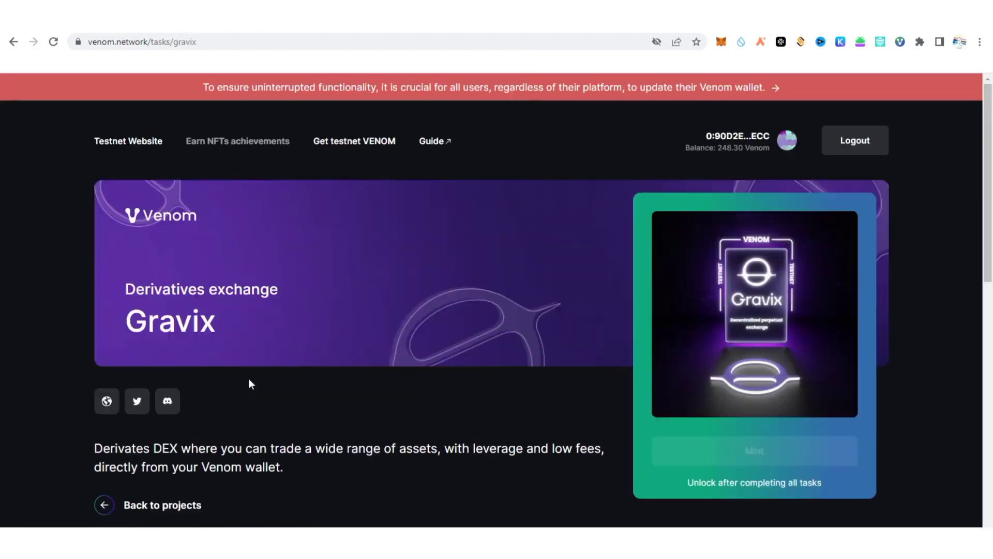
pyautogui.scroll(-8, 250, 383)
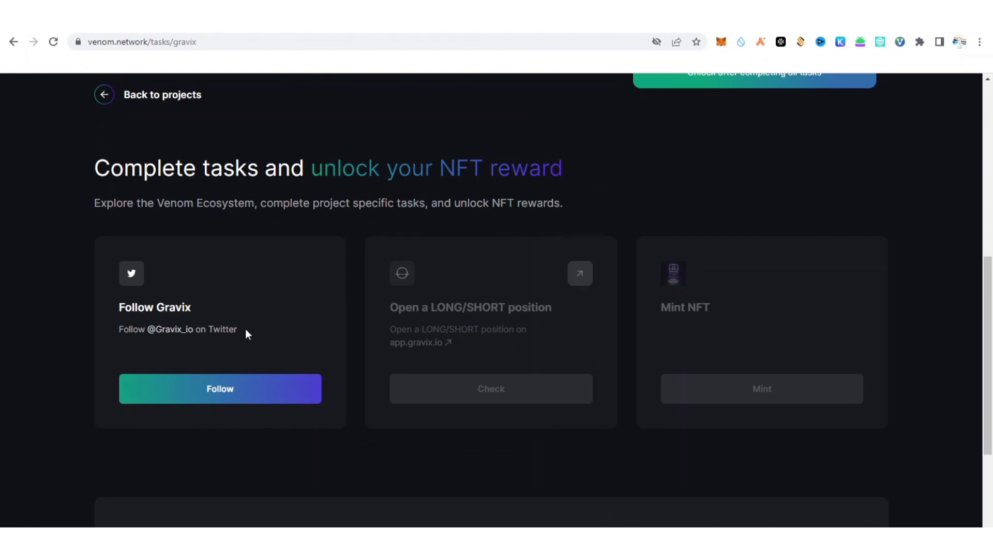
pyautogui.click(233, 387)
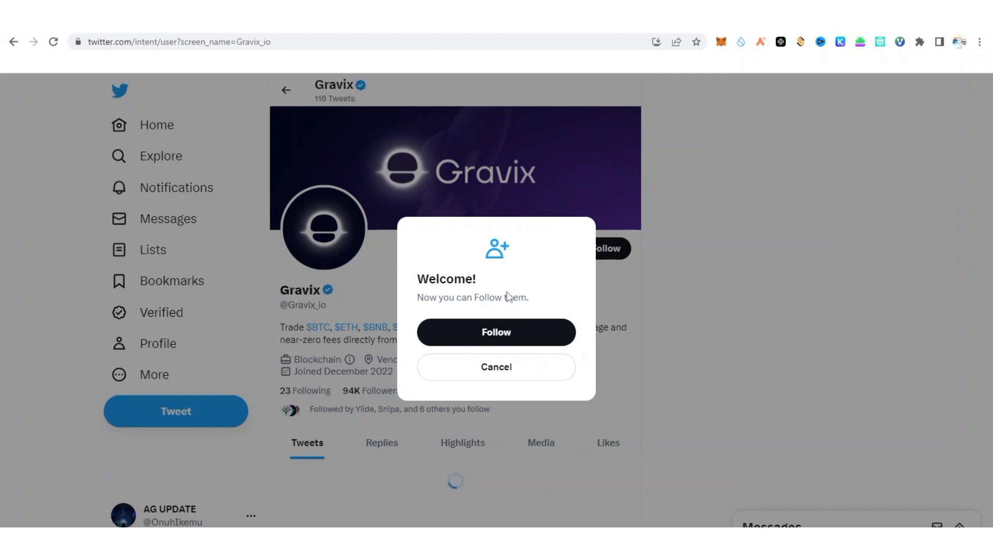
pyautogui.click(498, 332)
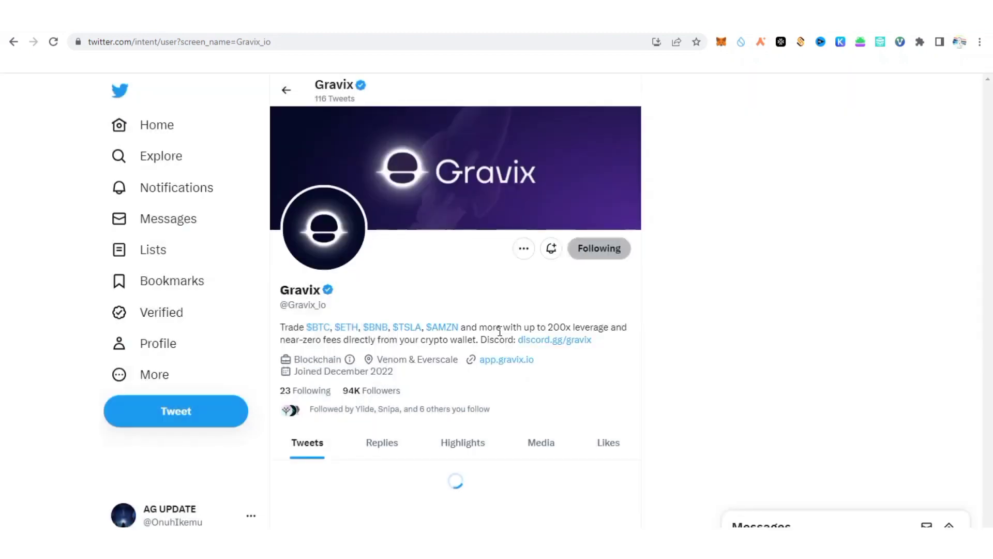
pyautogui.hotkey('ctrl', 'w')
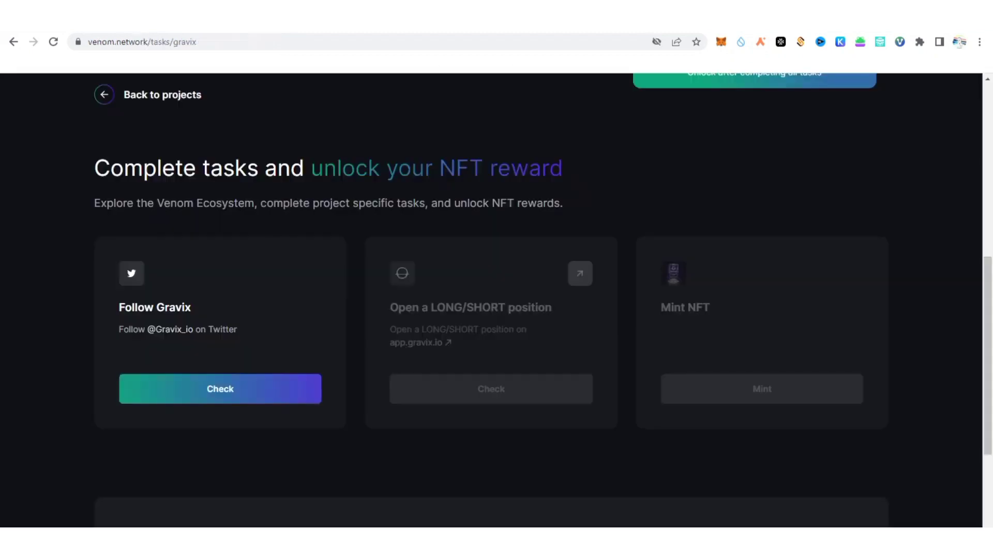
pyautogui.click(251, 396)
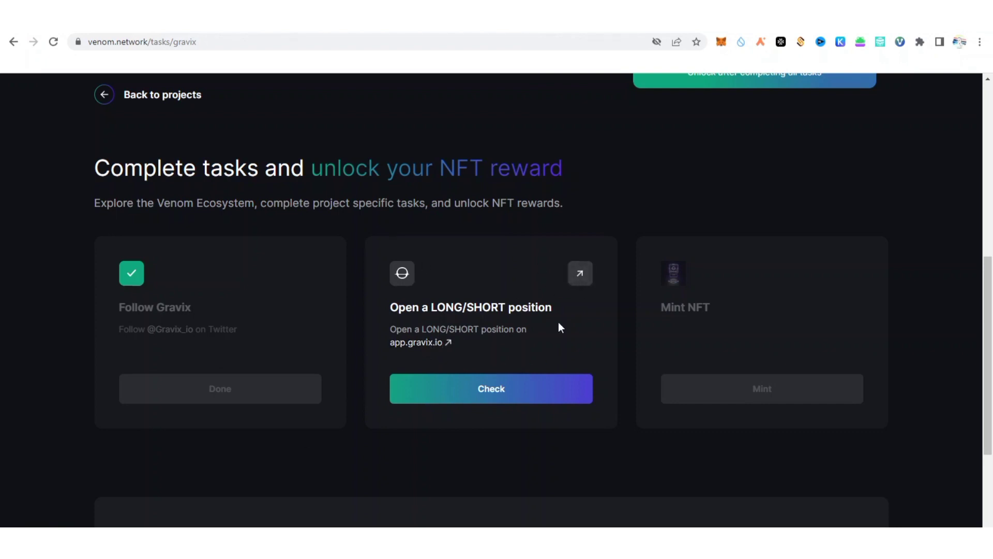
# - Open app.gravix.io from the LONG/SHORT position task and look over the BTC/USD trading page and available pairs
pyautogui.click(581, 273)
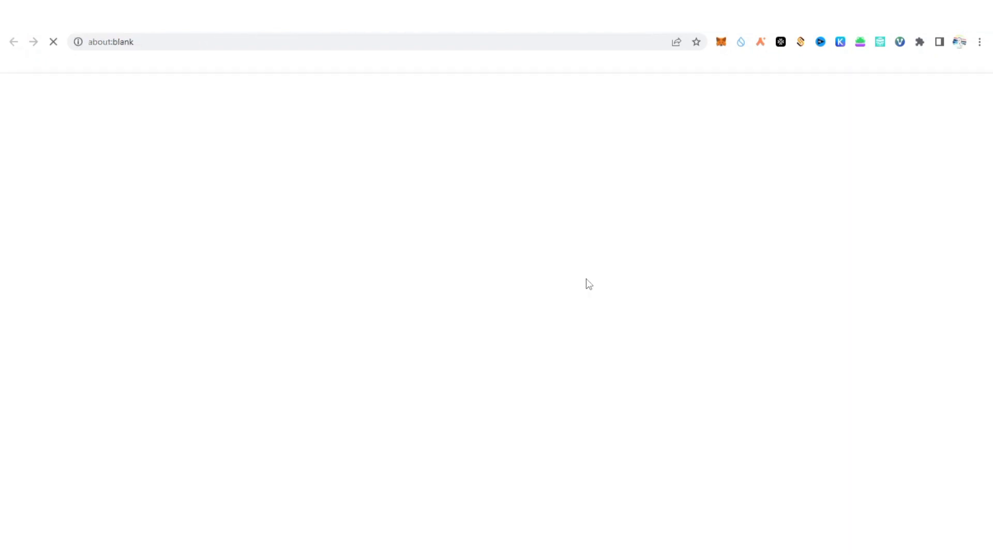
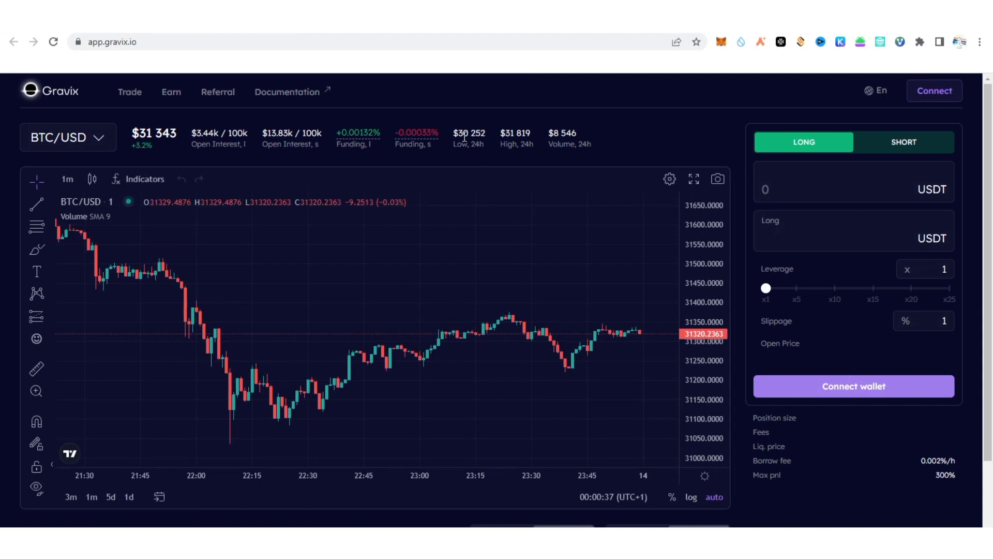
pyautogui.scroll(-1, 464, 136)
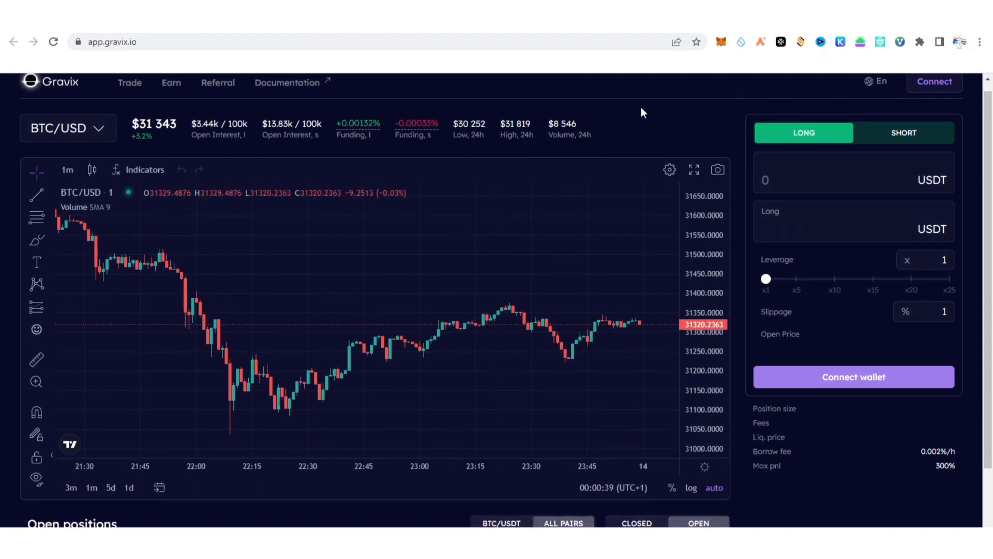
pyautogui.scroll(1, 641, 107)
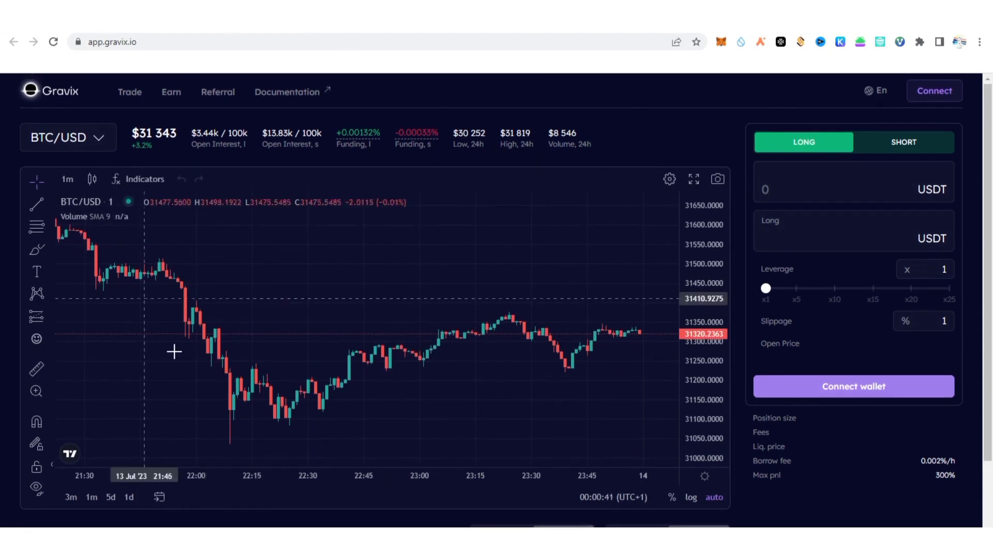
pyautogui.click(99, 139)
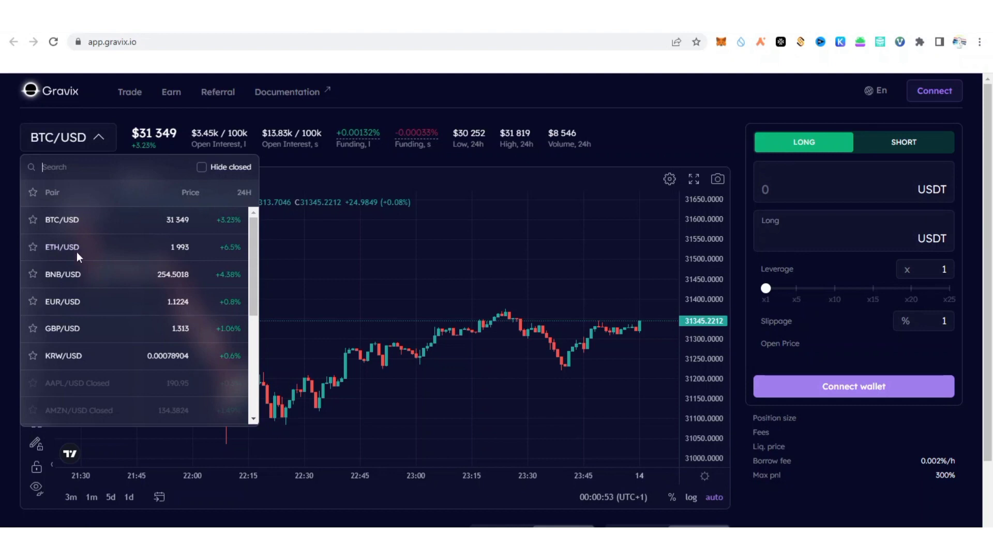
pyautogui.click(408, 91)
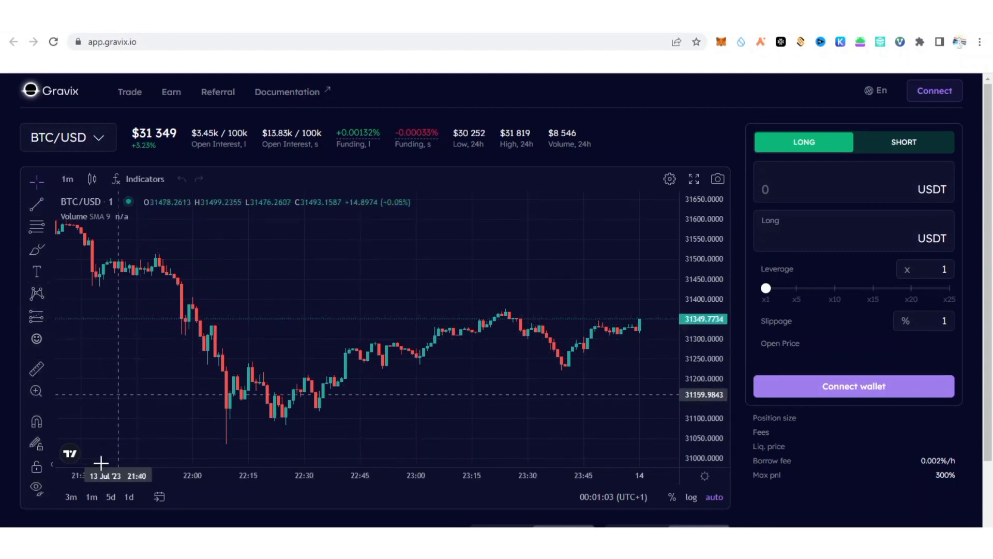
pyautogui.scroll(-1, 669, 138)
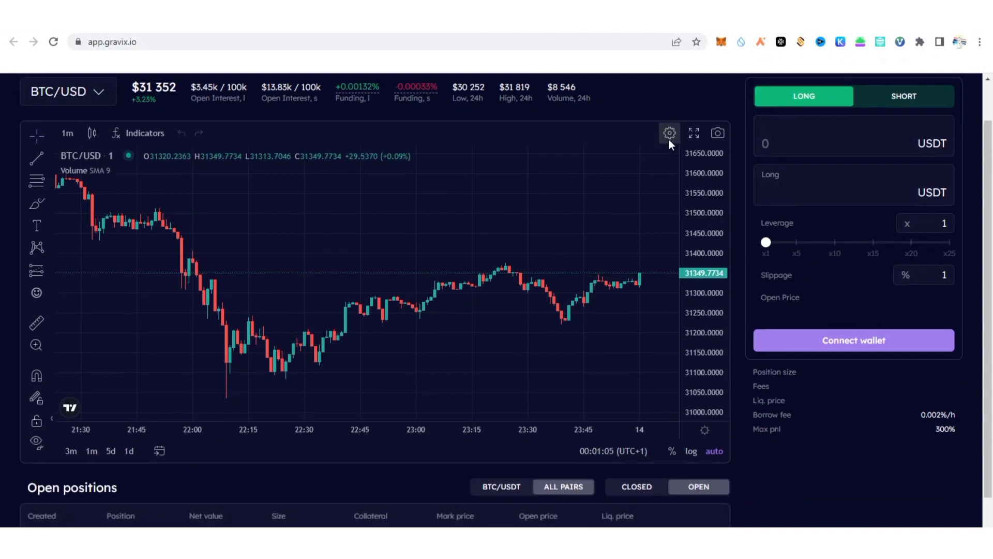
pyautogui.scroll(1, 669, 139)
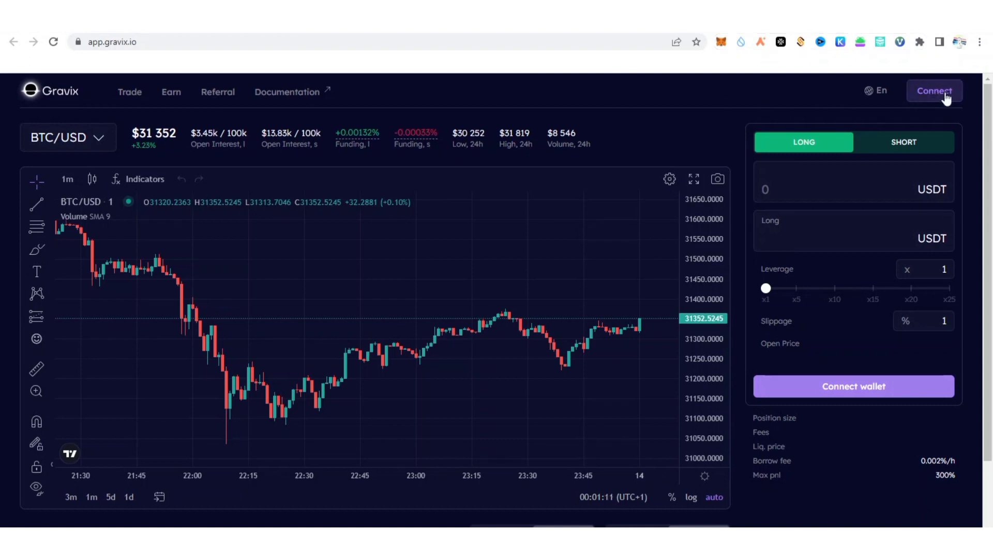
# - Connect Account 1 to Gravix through the Venom Chrome Extension
pyautogui.click(923, 93)
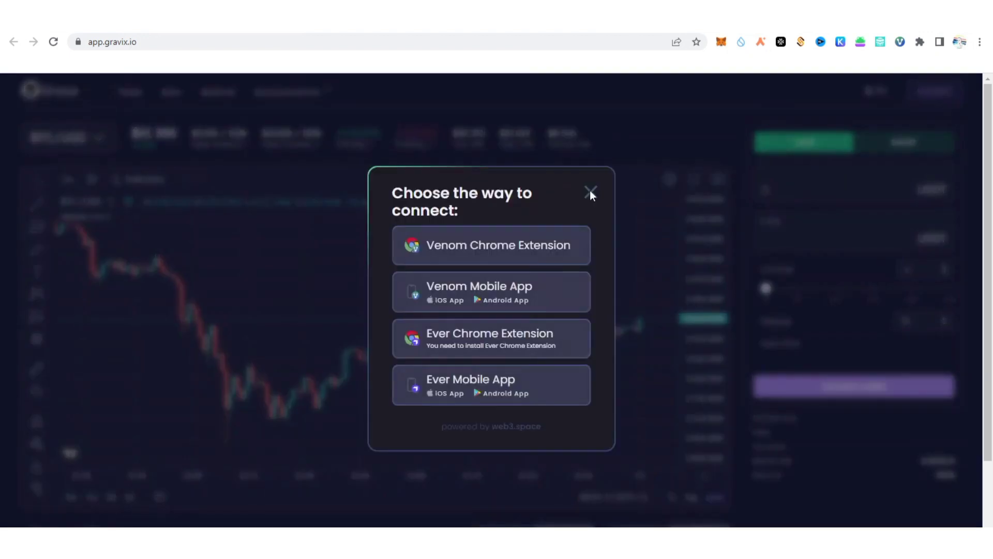
pyautogui.click(510, 250)
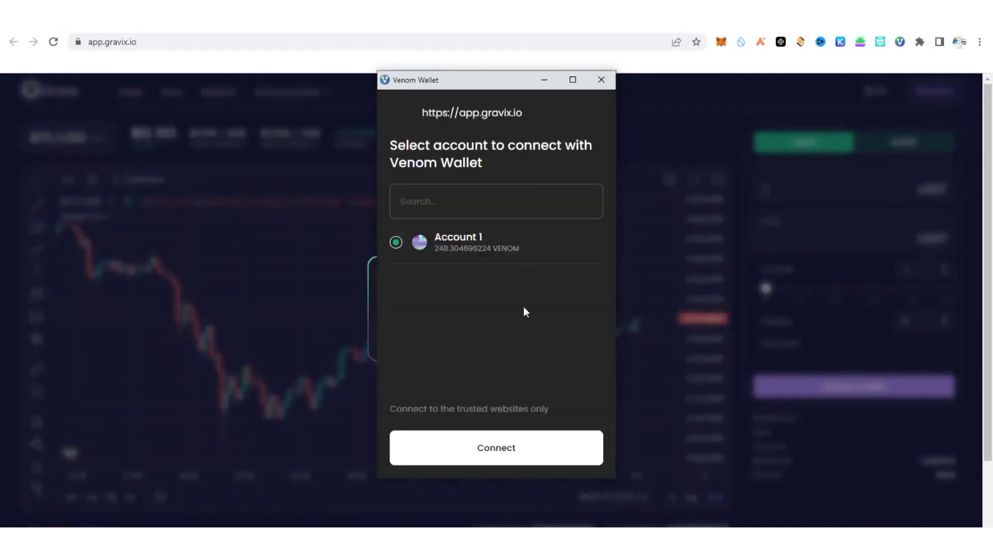
pyautogui.click(528, 449)
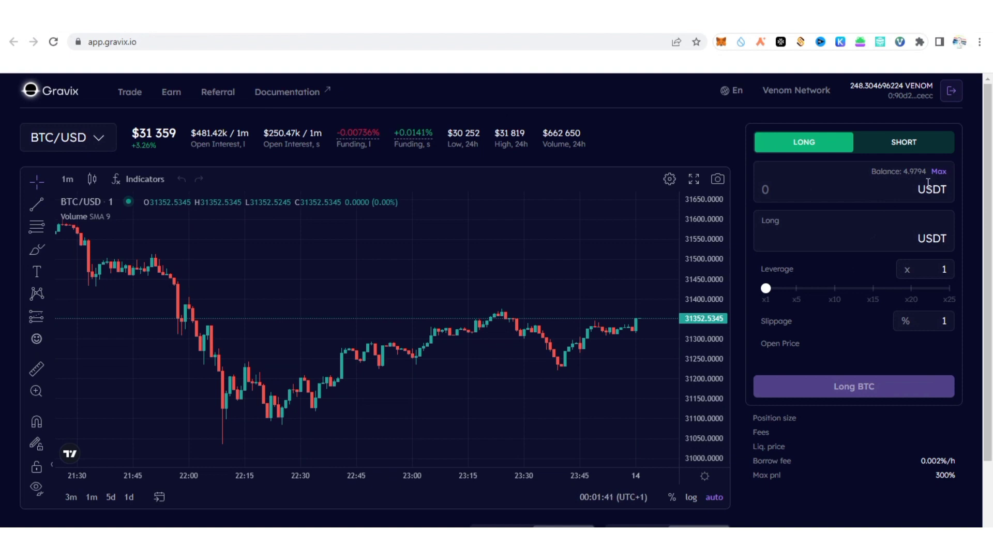
# - Compare the LONG and SHORT order forms for BTC/USD, ending on the LONG form
pyautogui.click(841, 187)
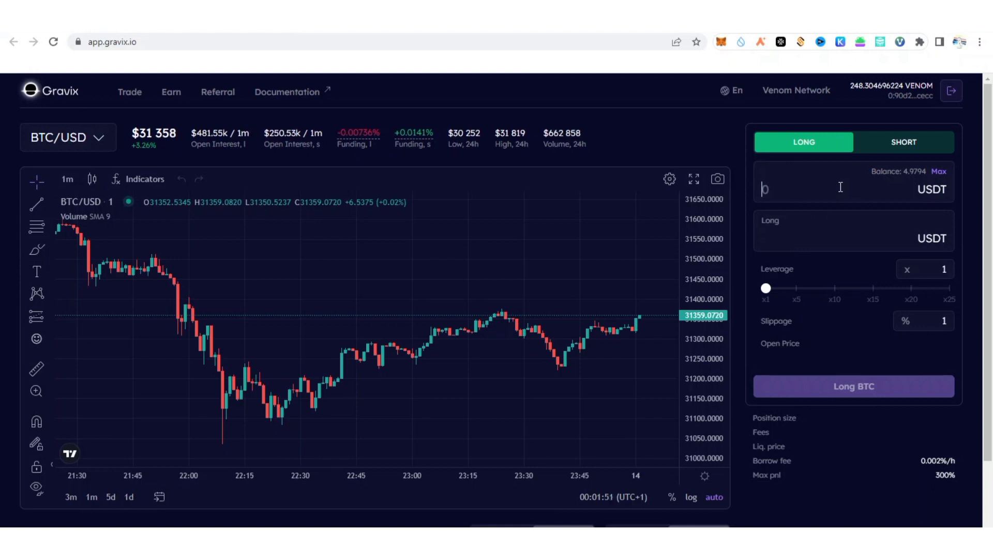
pyautogui.rightClick(840, 187)
pyautogui.click(907, 140)
pyautogui.click(906, 140)
pyautogui.click(822, 145)
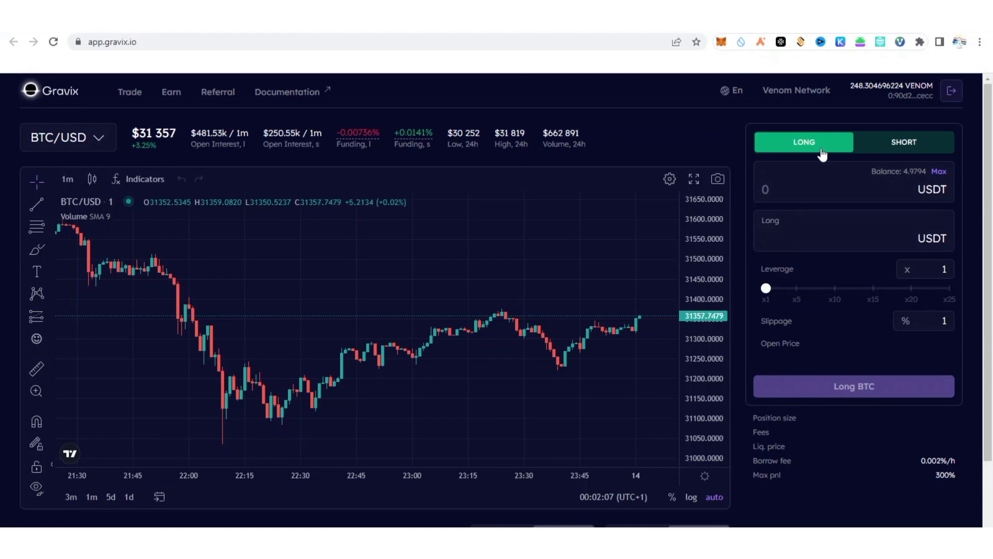
pyautogui.click(919, 140)
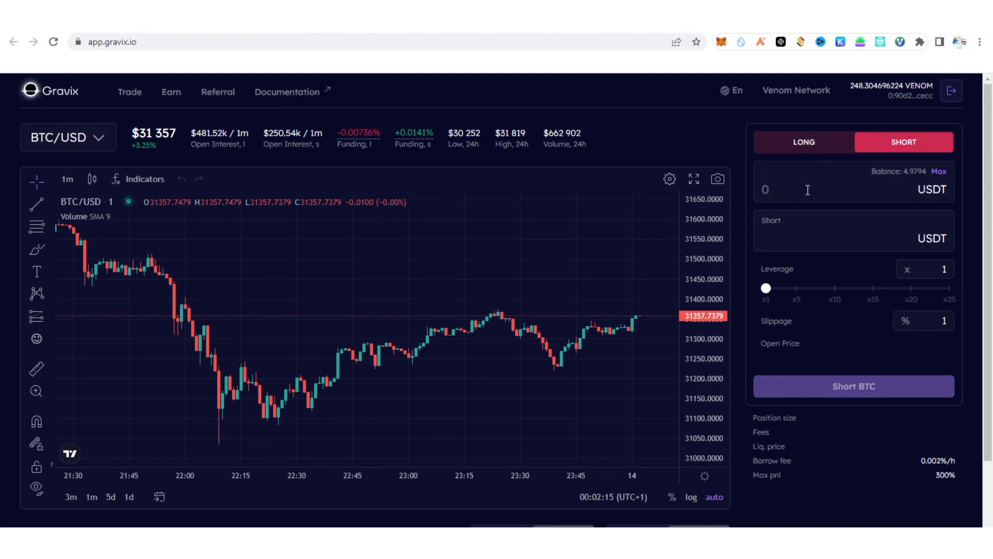
pyautogui.click(804, 147)
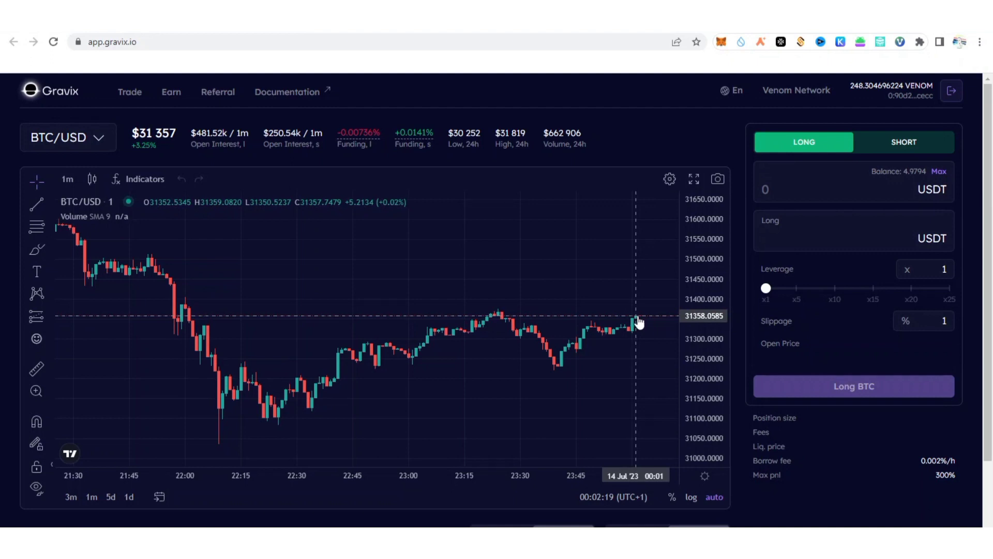
# - Set up a BTC long position with 2 USDT at x1 leverage and submit the order
pyautogui.click(796, 199)
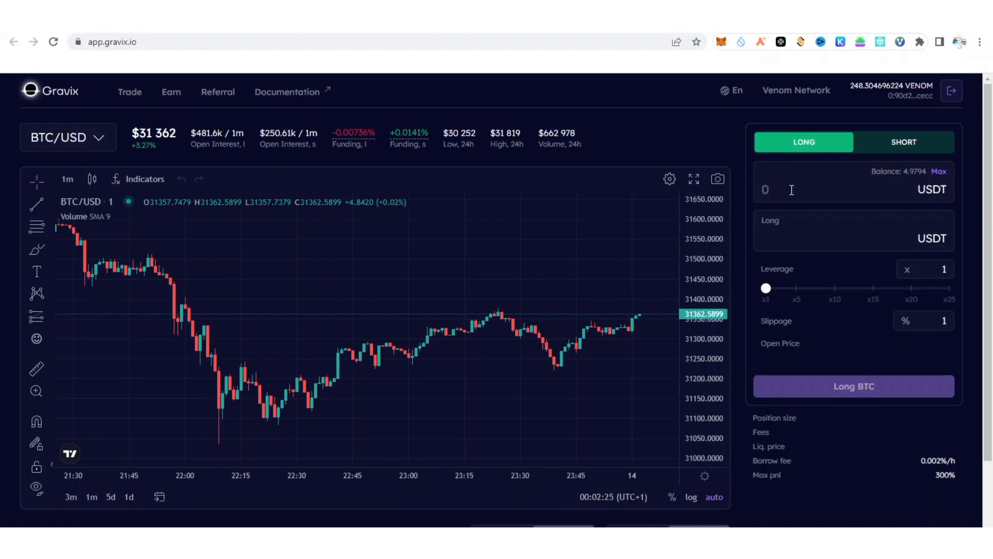
pyautogui.write('2')
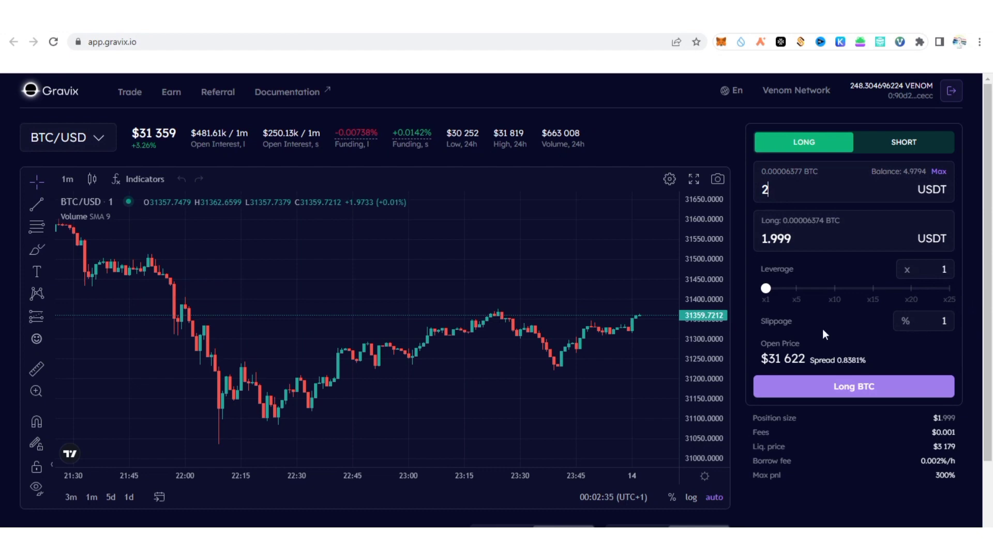
pyautogui.click(863, 391)
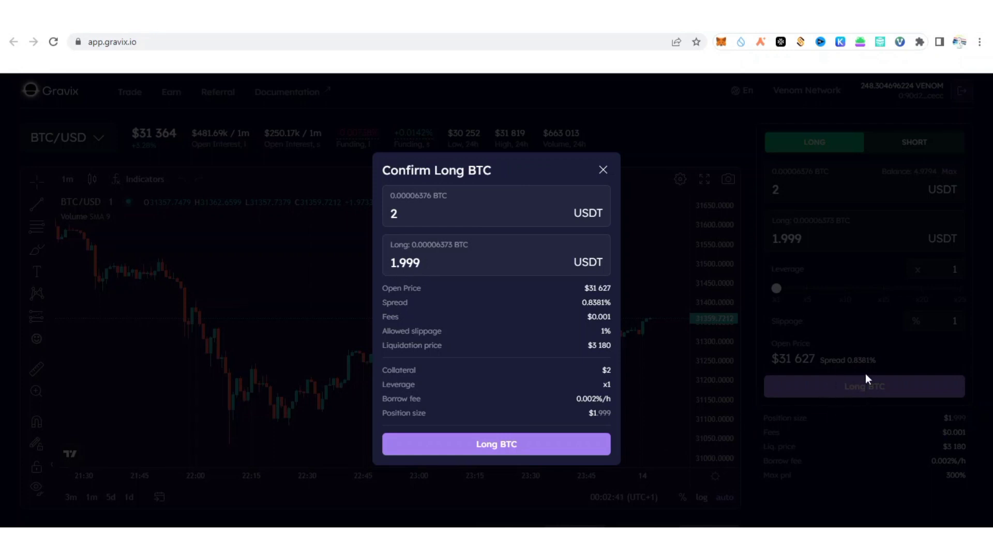
pyautogui.click(561, 445)
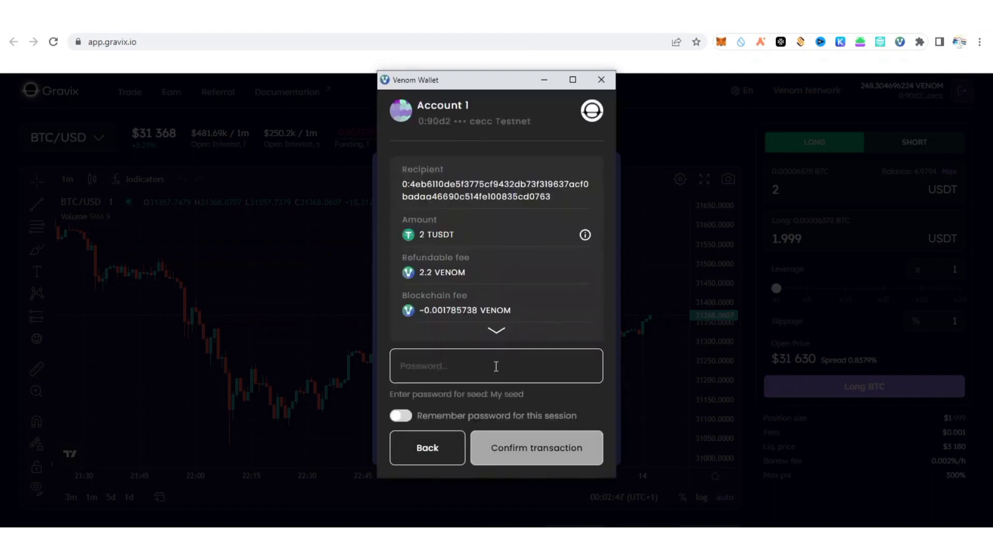
# - Enter the wallet password, have it remembered for this session, and confirm the 2 TUSDT transaction
pyautogui.click(500, 366)
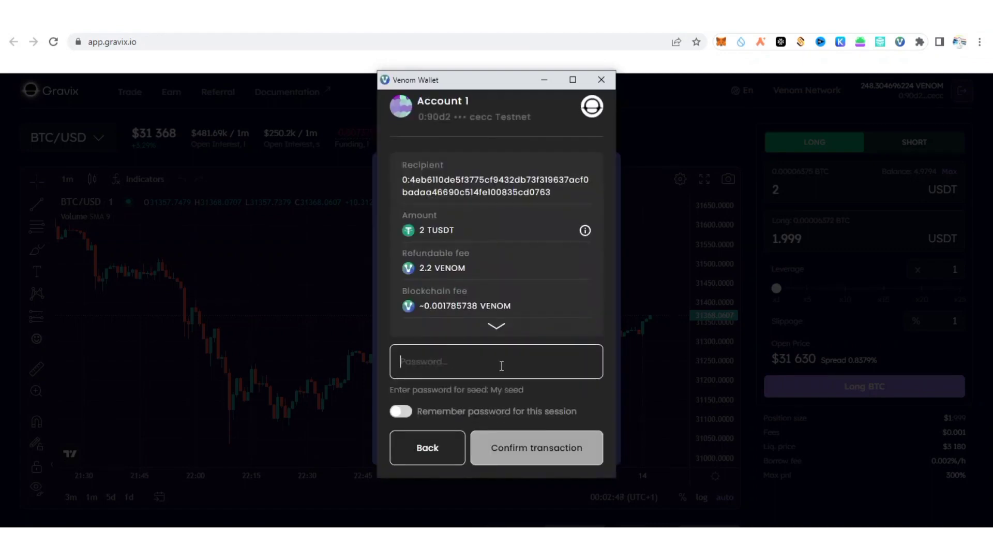
pyautogui.write('••')
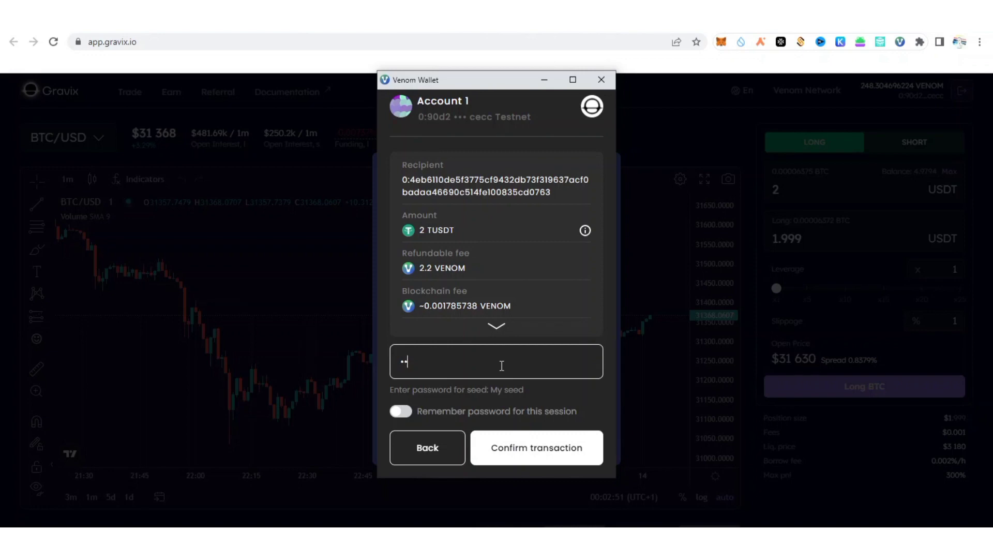
pyautogui.write('•••••')
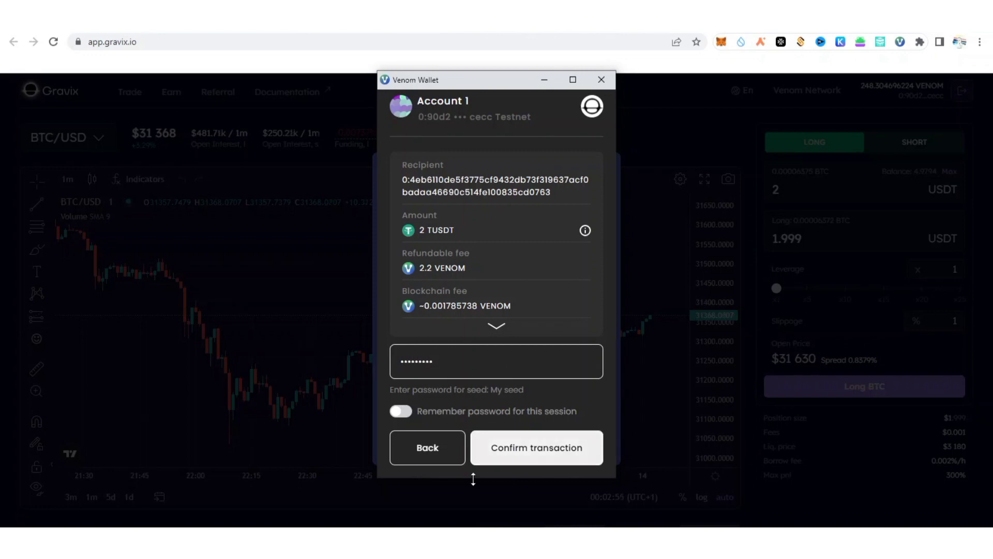
pyautogui.click(397, 411)
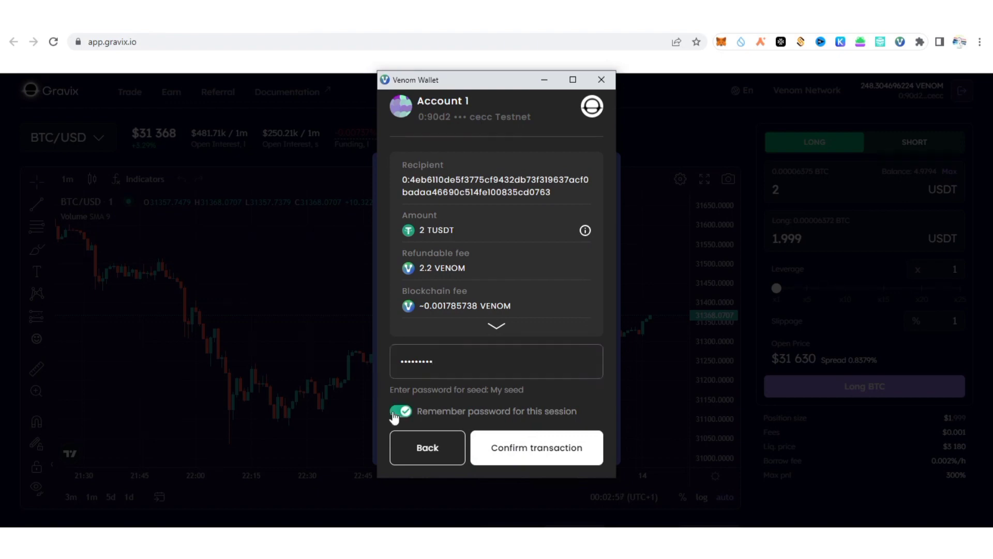
pyautogui.click(546, 462)
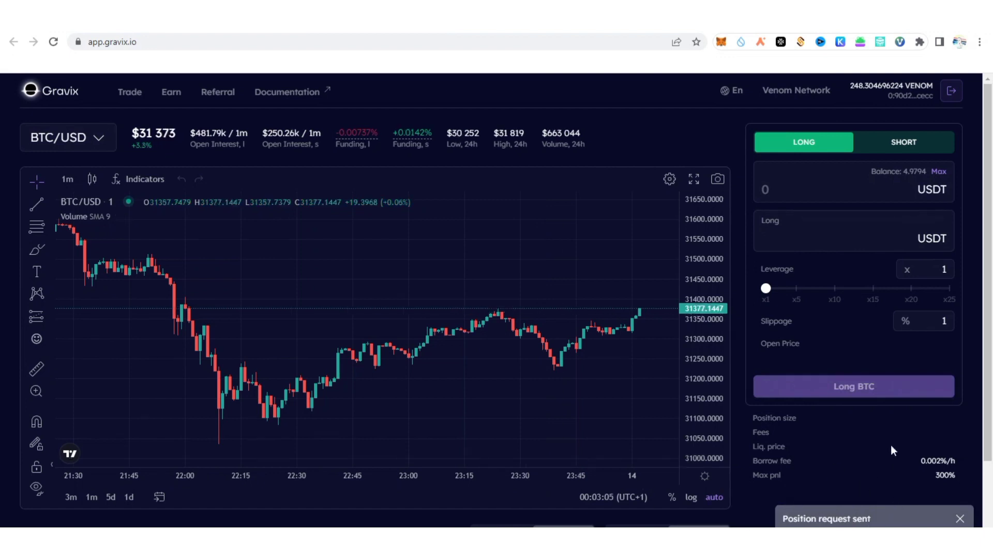
# - Examine the Open positions list for the new BTC long position
pyautogui.scroll(-1, 904, 427)
pyautogui.scroll(1, 905, 427)
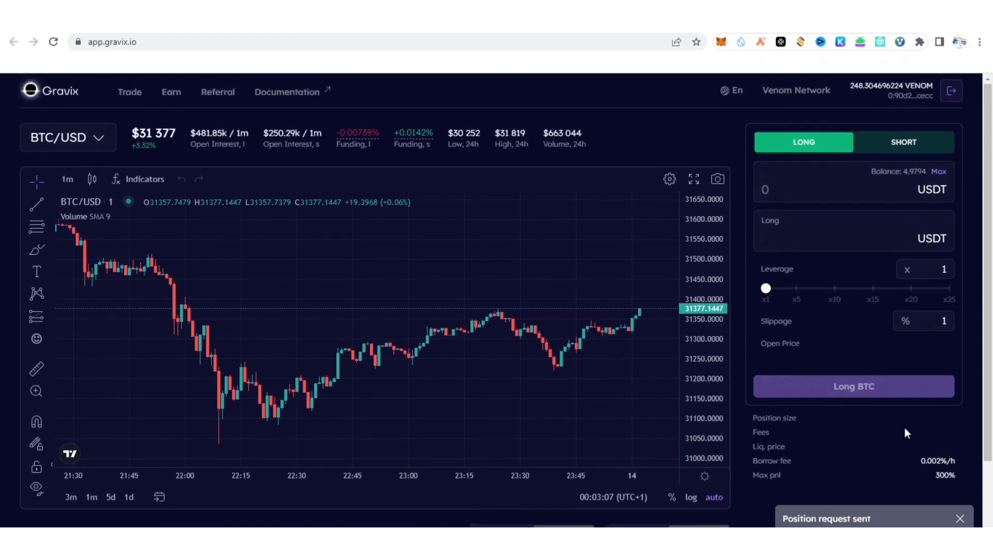
pyautogui.scroll(-2, 904, 427)
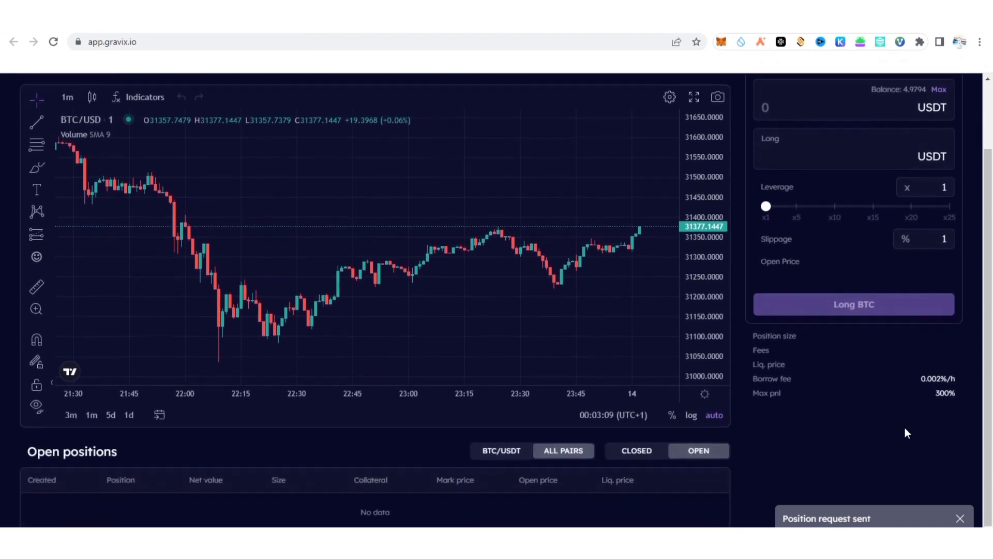
pyautogui.scroll(2, 905, 427)
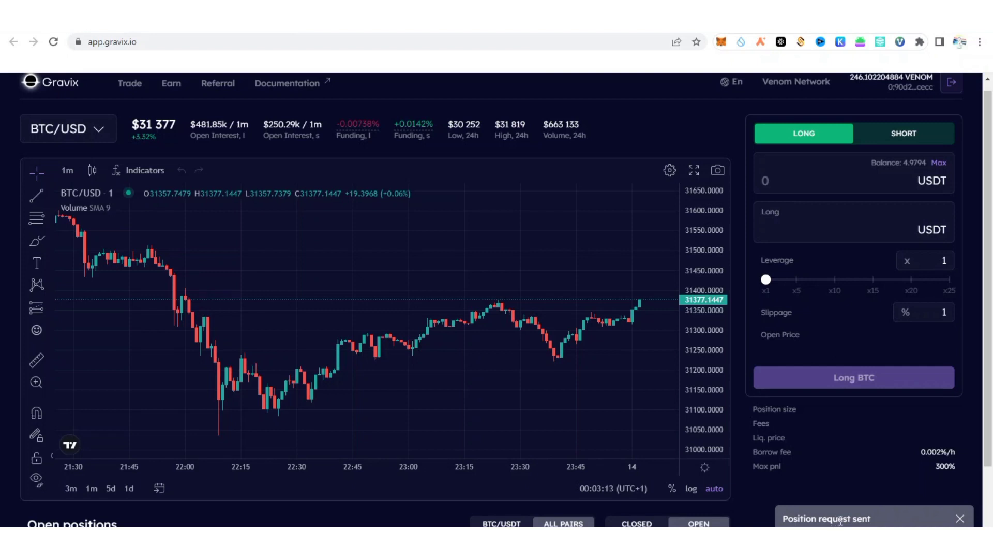
pyautogui.scroll(-2, 840, 520)
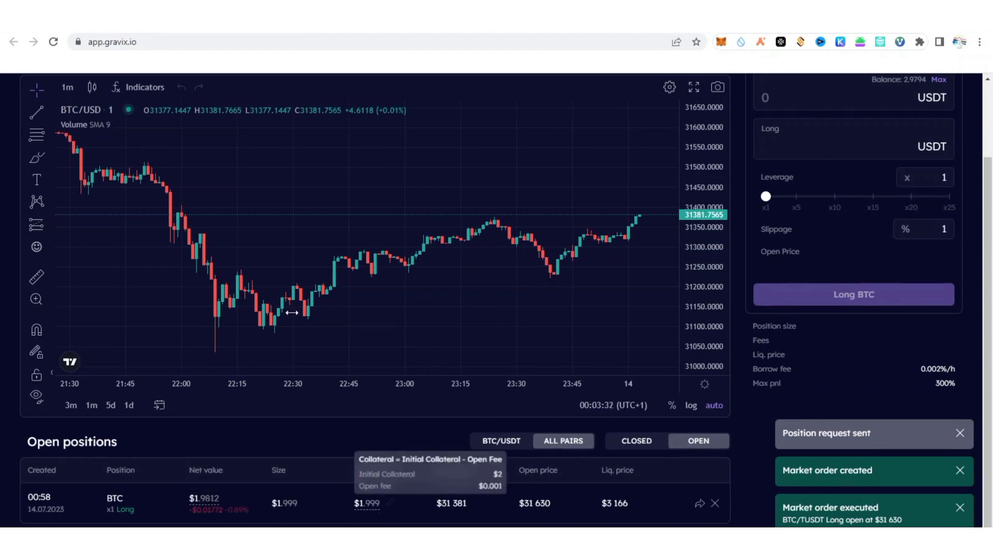
# - On Venom's Gravix tasks page, check off the LONG/SHORT position task and mint the Gravix NFT, confirming the 1 VENOM wallet transaction
pyautogui.hotkey('ctrl', 'Tab')
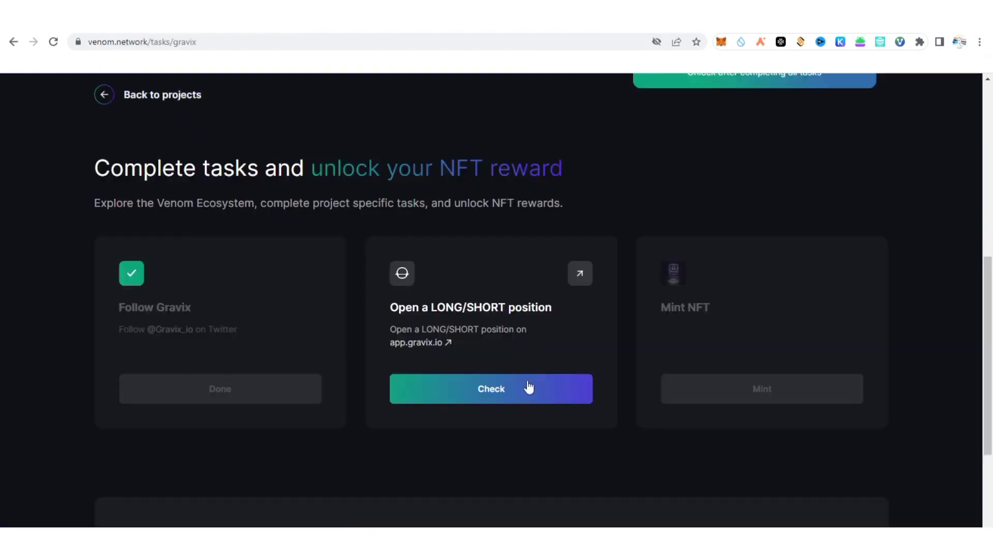
pyautogui.click(534, 396)
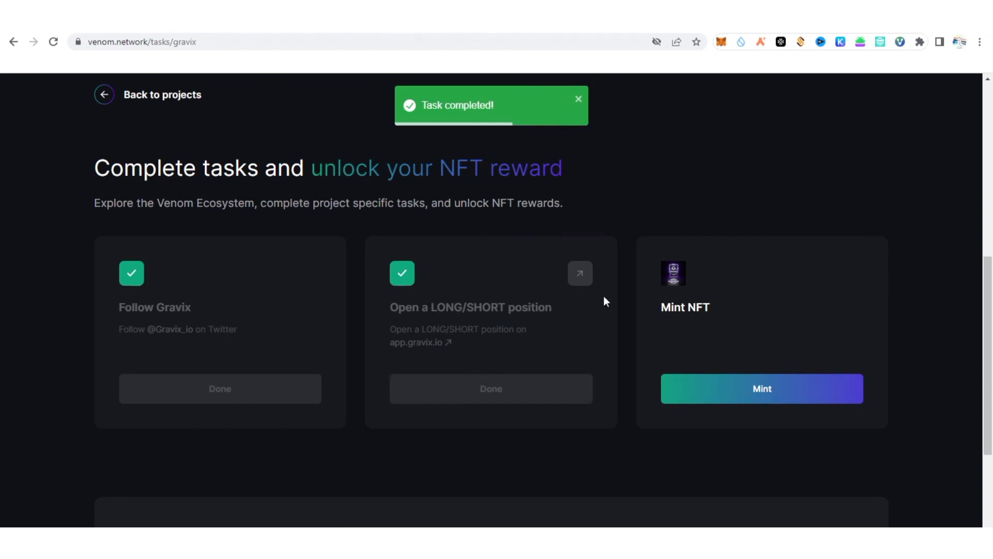
pyautogui.scroll(1, 716, 178)
pyautogui.scroll(1, 716, 178)
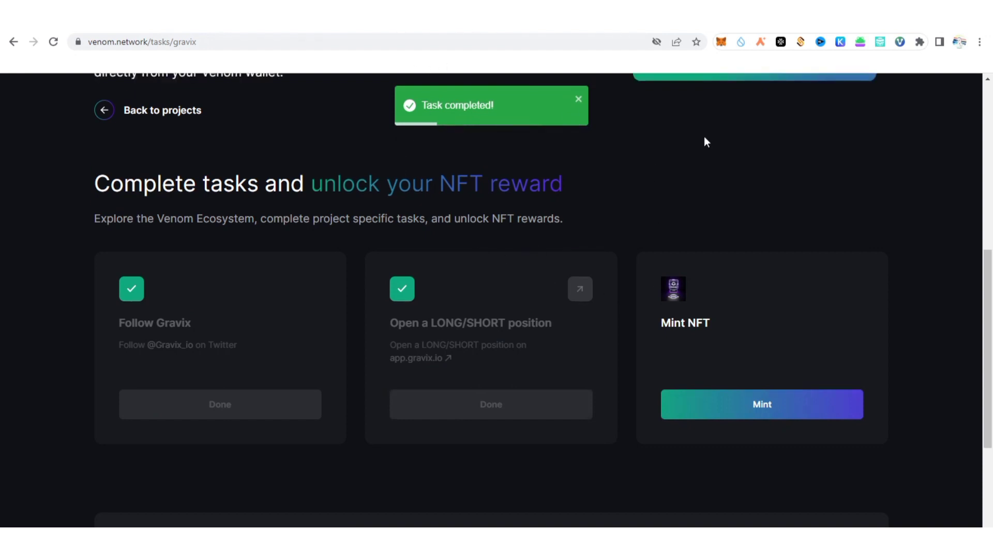
pyautogui.scroll(5, 776, 327)
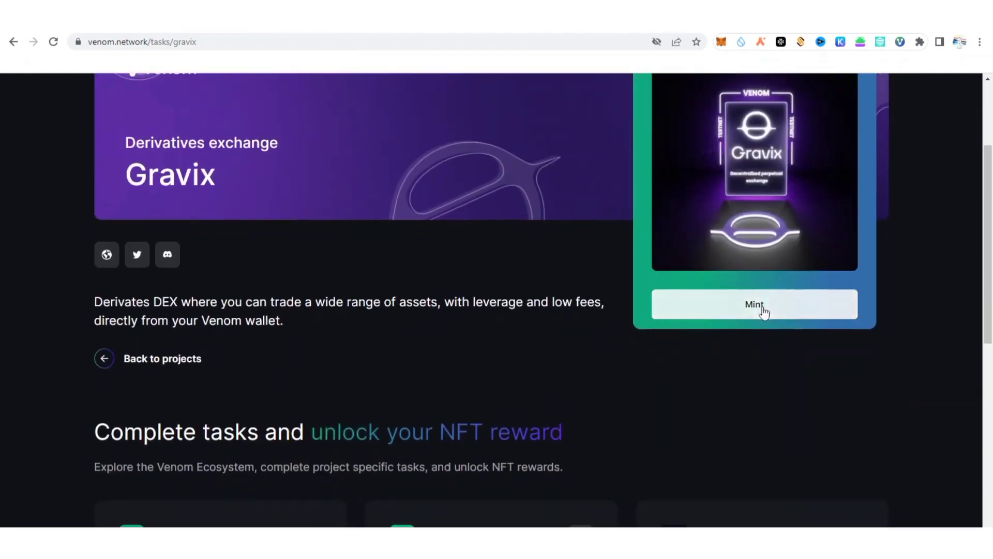
pyautogui.click(765, 311)
pyautogui.scroll(-2, 763, 310)
pyautogui.scroll(3, 763, 313)
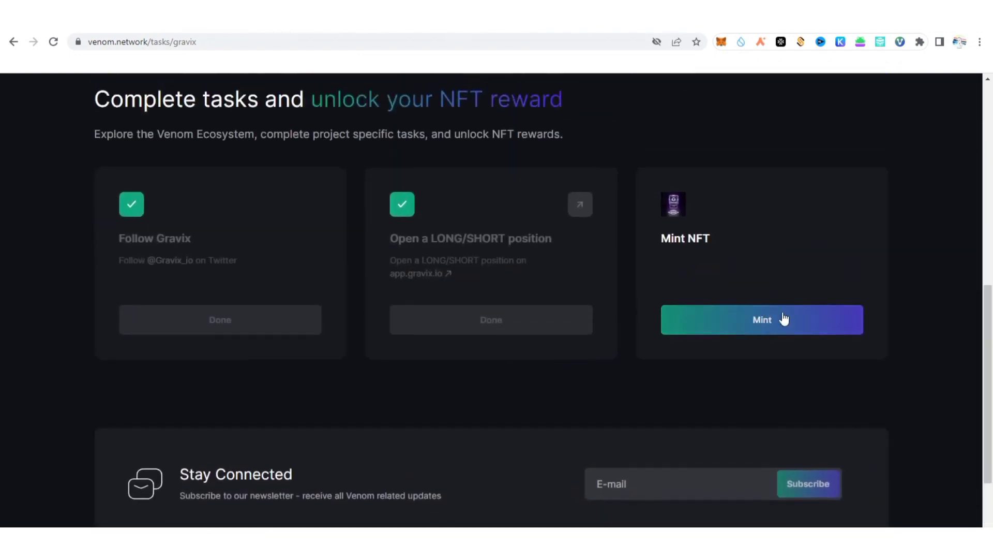
pyautogui.click(784, 319)
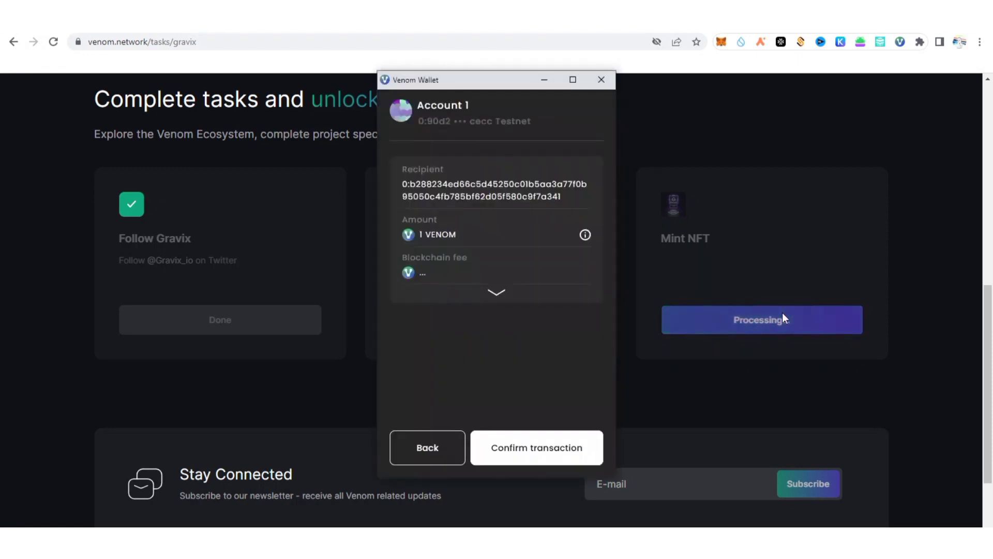
pyautogui.click(559, 444)
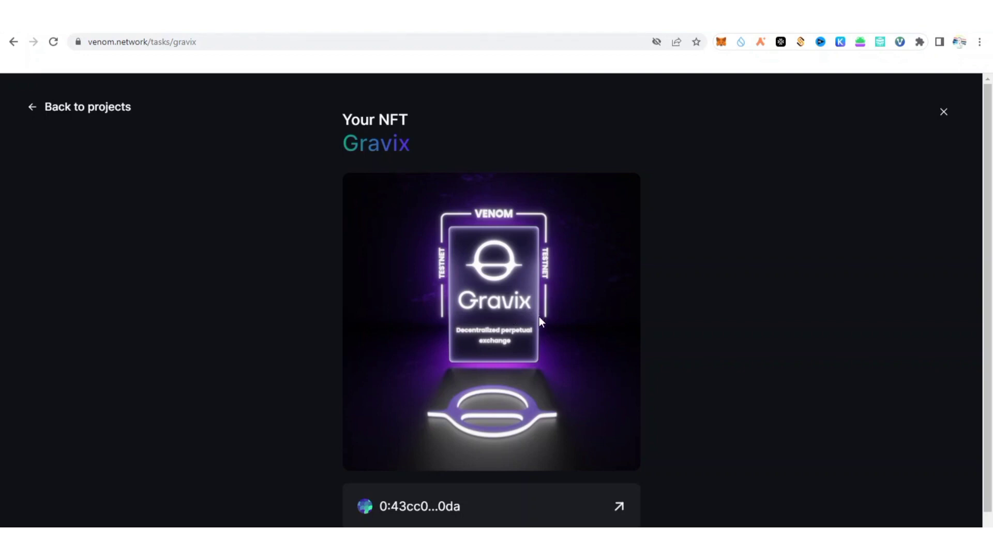
# - Go back to the projects list and look over the NFT achievements, completed projects and projects undergoing maintenance
pyautogui.click(75, 111)
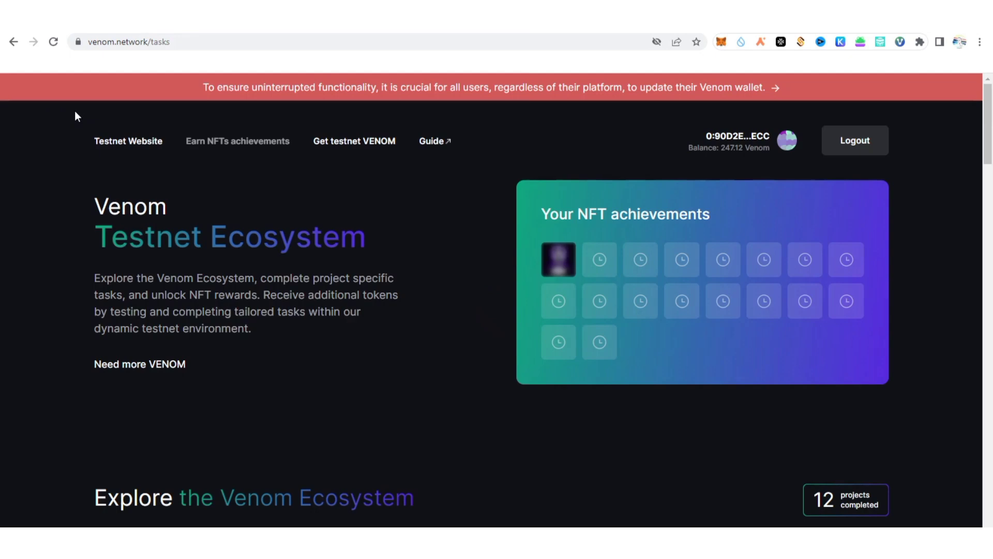
pyautogui.scroll(-2, 371, 305)
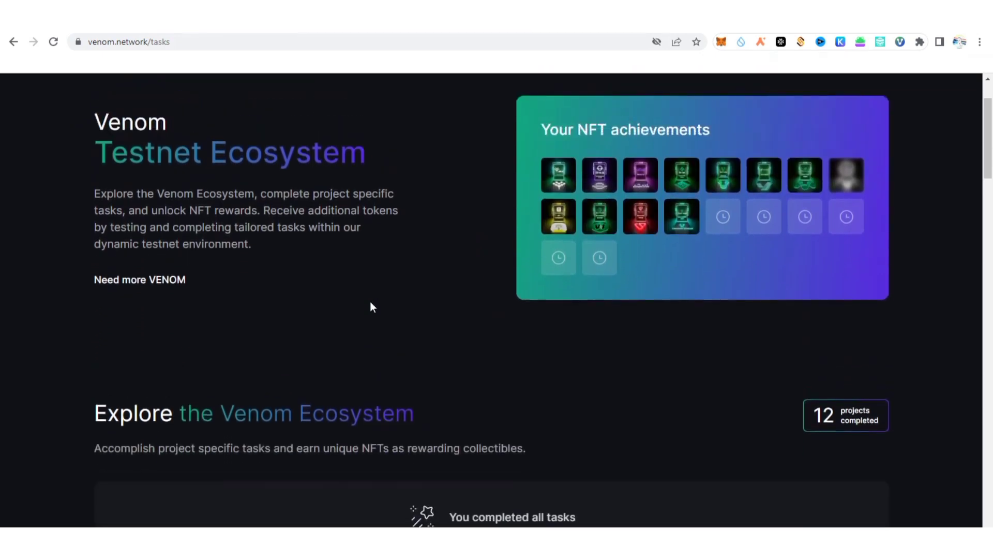
pyautogui.scroll(-5, 371, 306)
pyautogui.scroll(-4, 370, 307)
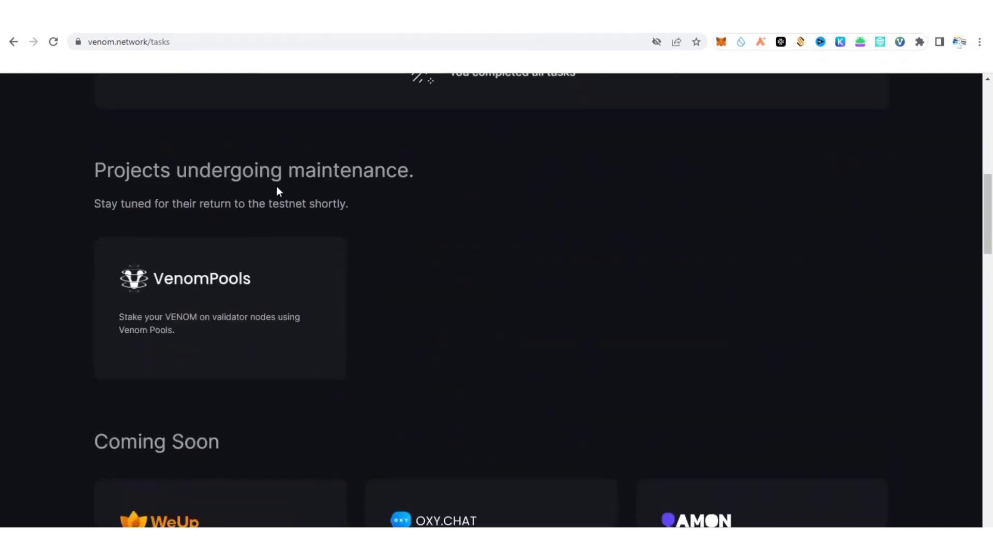
pyautogui.scroll(8, 269, 269)
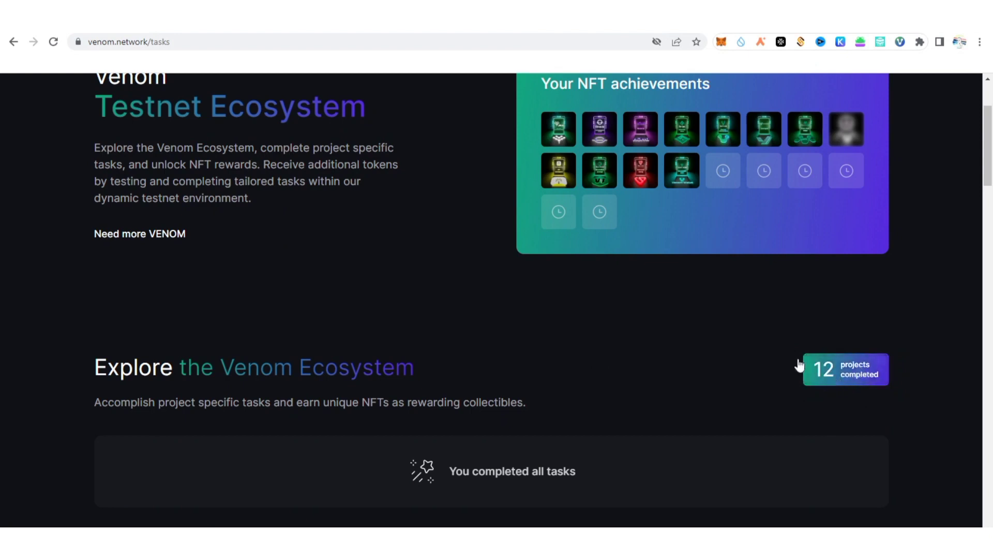
pyautogui.scroll(-4, 620, 322)
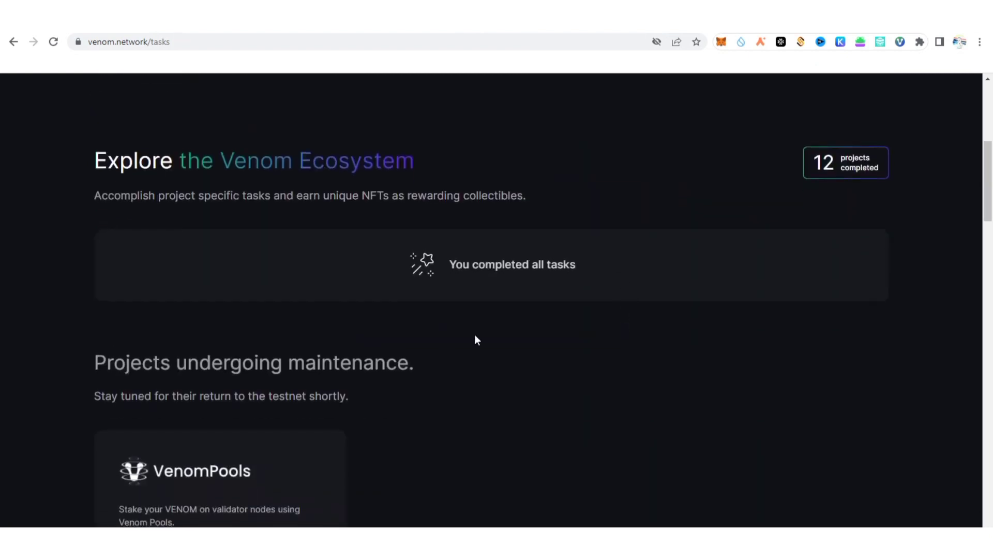
pyautogui.scroll(-3, 404, 448)
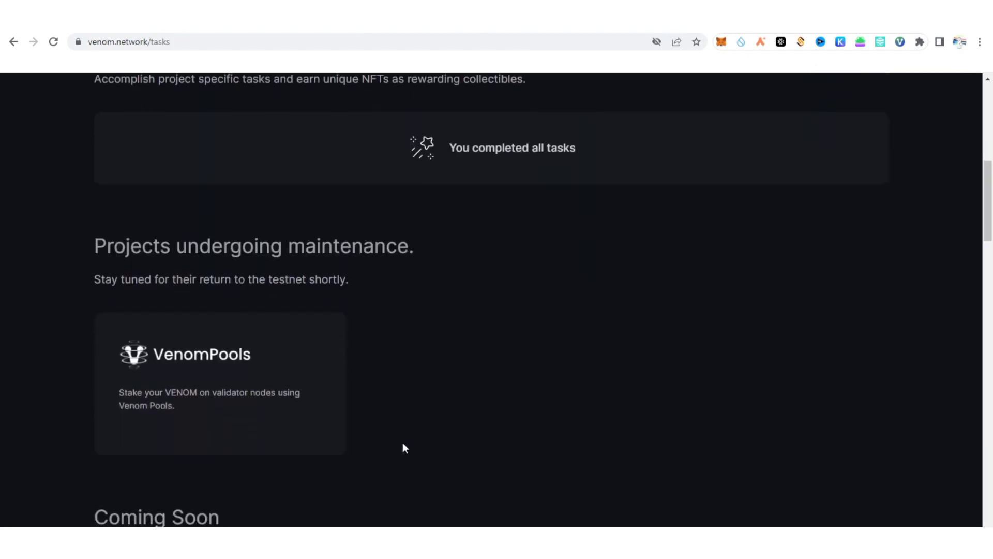
pyautogui.scroll(8, 405, 447)
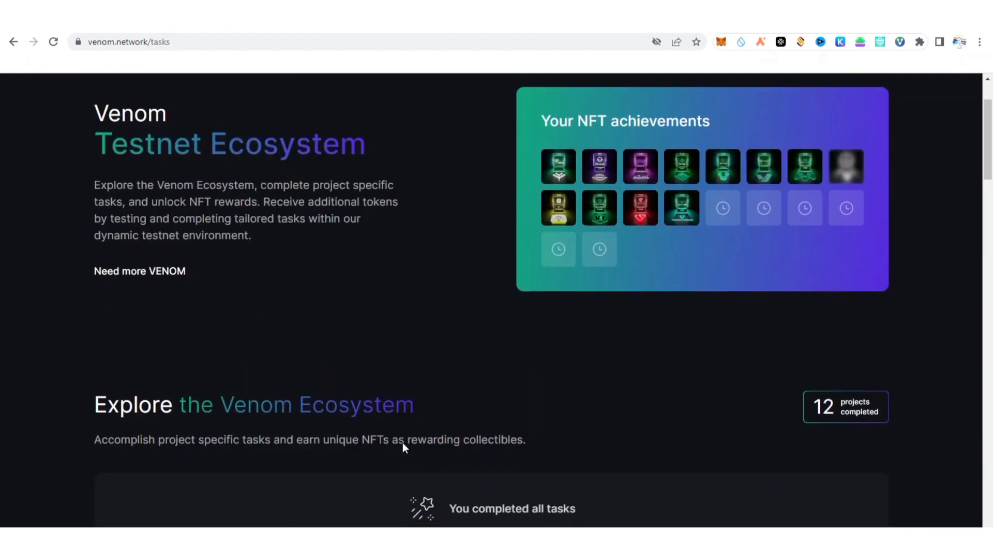
pyautogui.scroll(1, 771, 437)
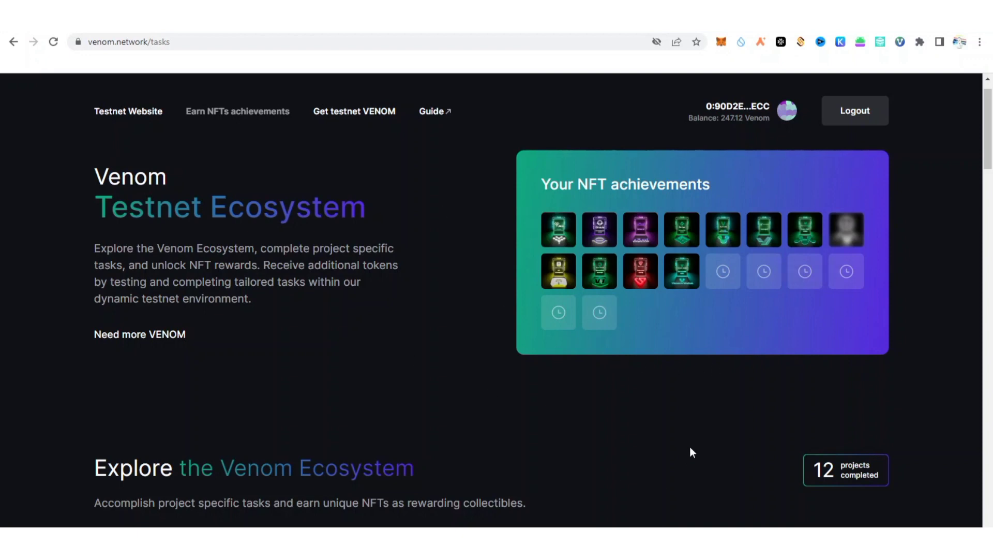
pyautogui.scroll(-1, 690, 452)
pyautogui.scroll(1, 690, 452)
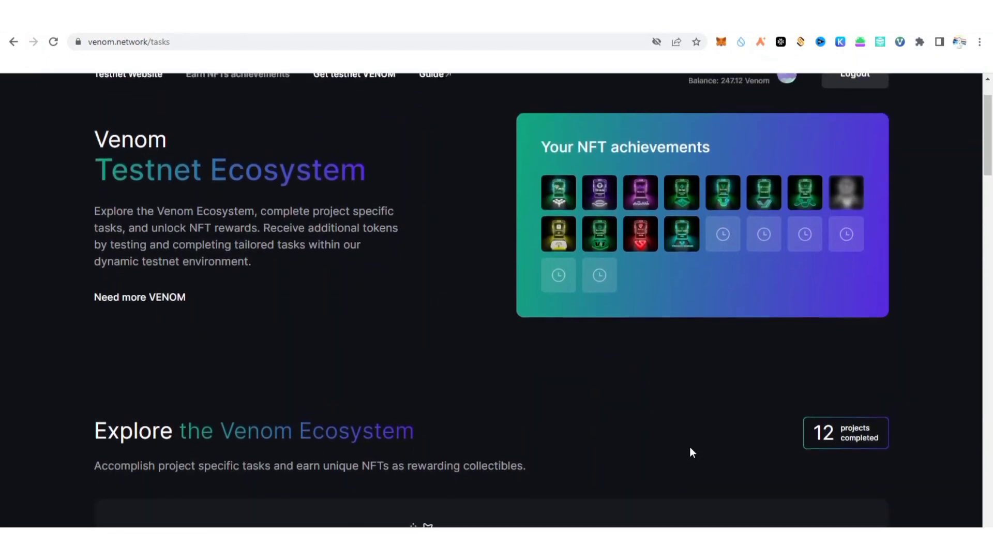
pyautogui.scroll(1, 690, 447)
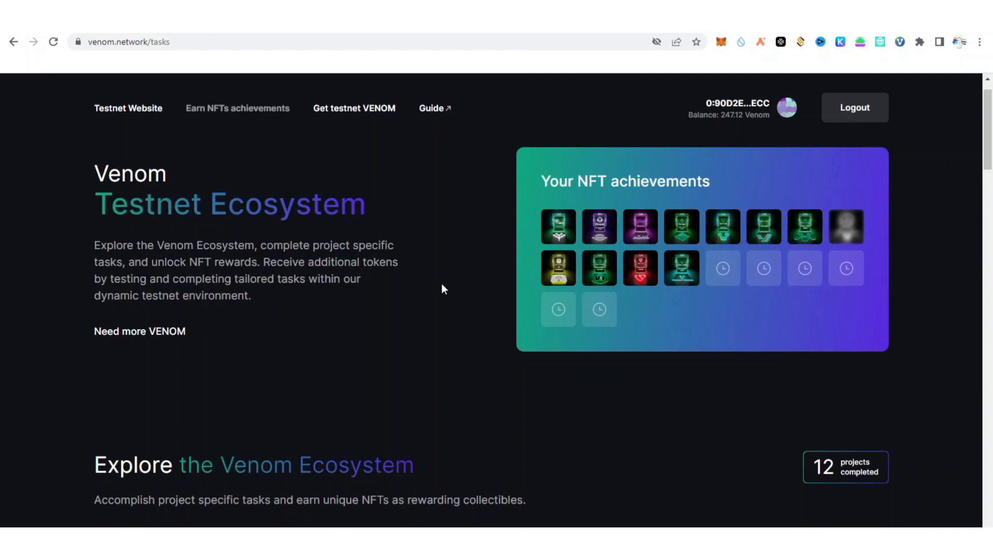
pyautogui.scroll(-3, 603, 312)
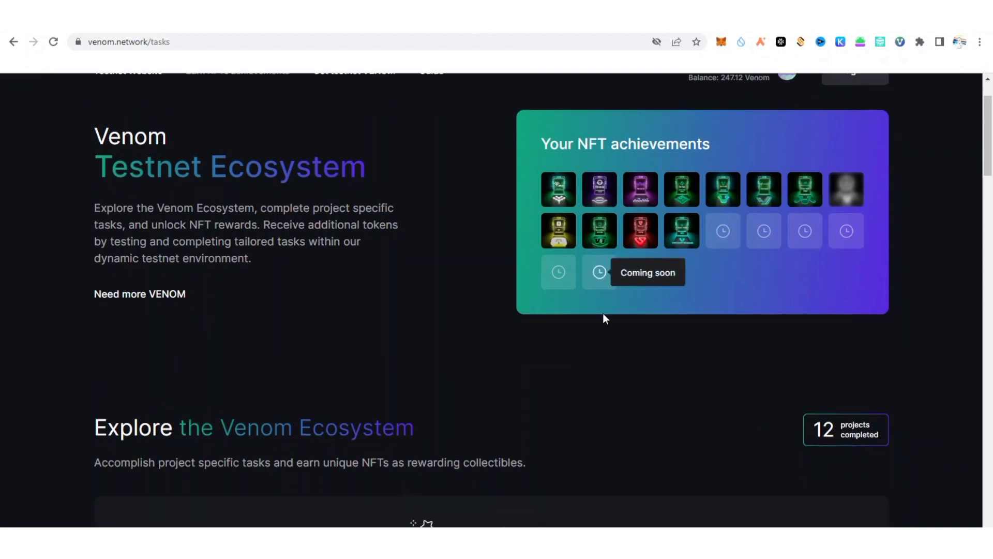
pyautogui.scroll(3, 604, 315)
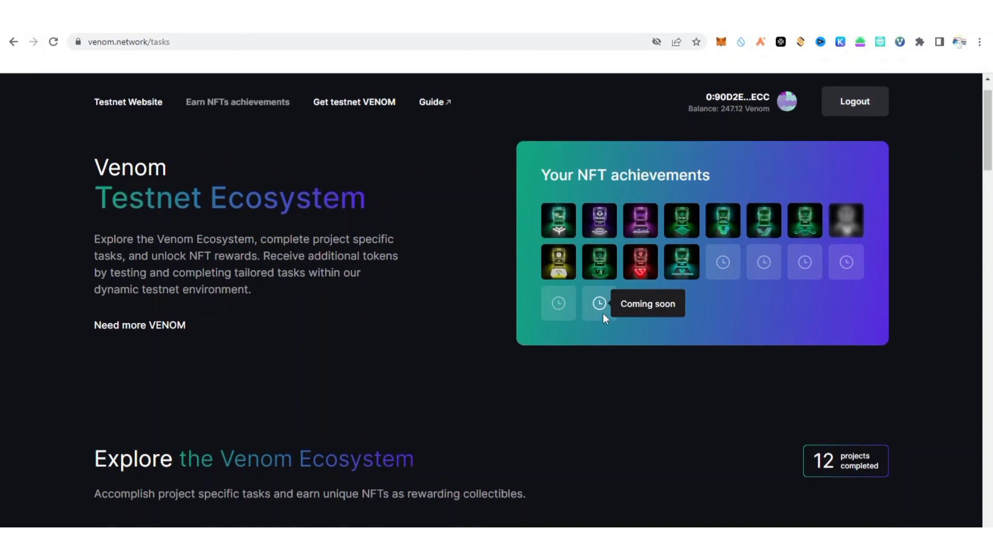
pyautogui.scroll(-1, 603, 312)
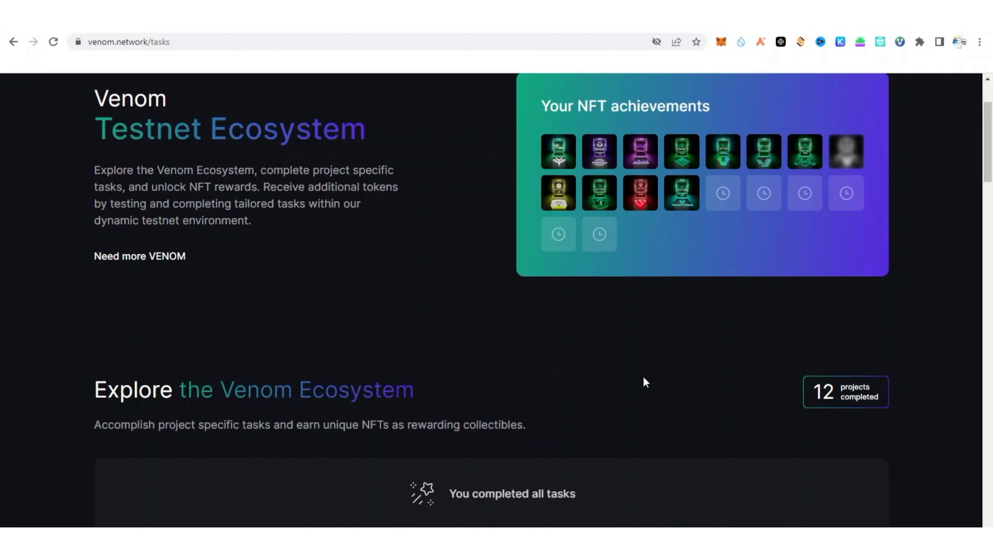
pyautogui.scroll(1, 644, 377)
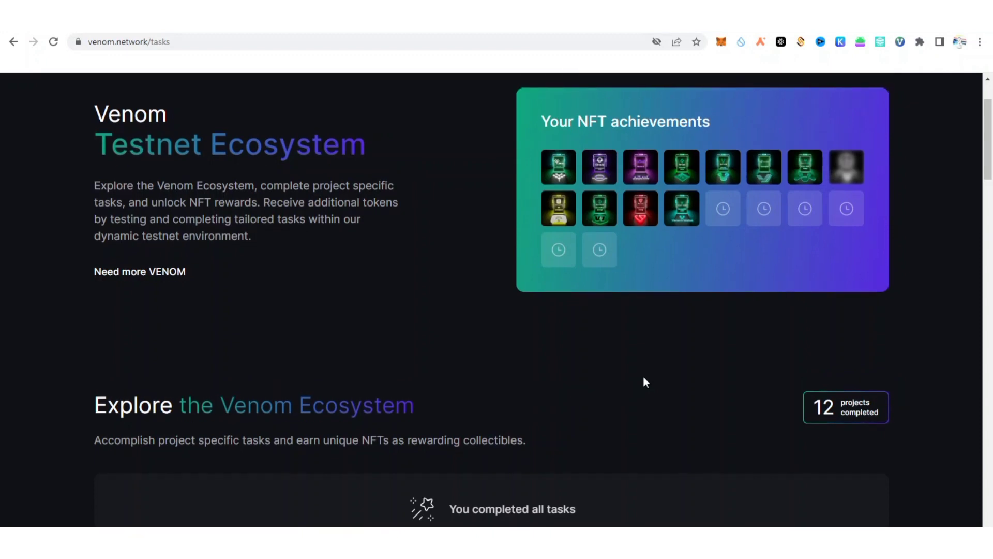